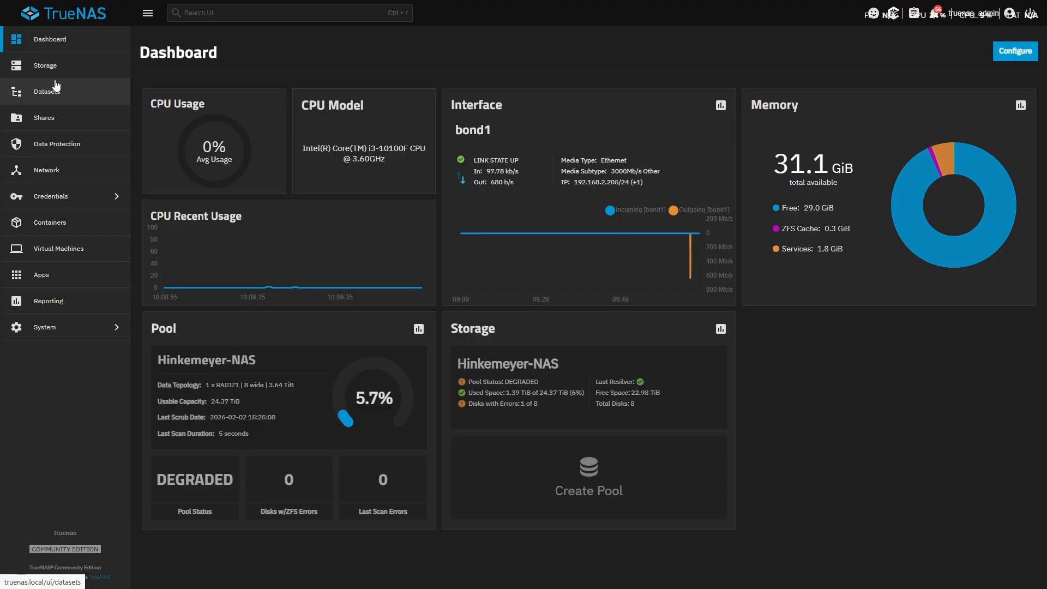
Start a new zvol in the root pool dataset, named Steam-Library with a size of 1 TiB.
click(82, 96)
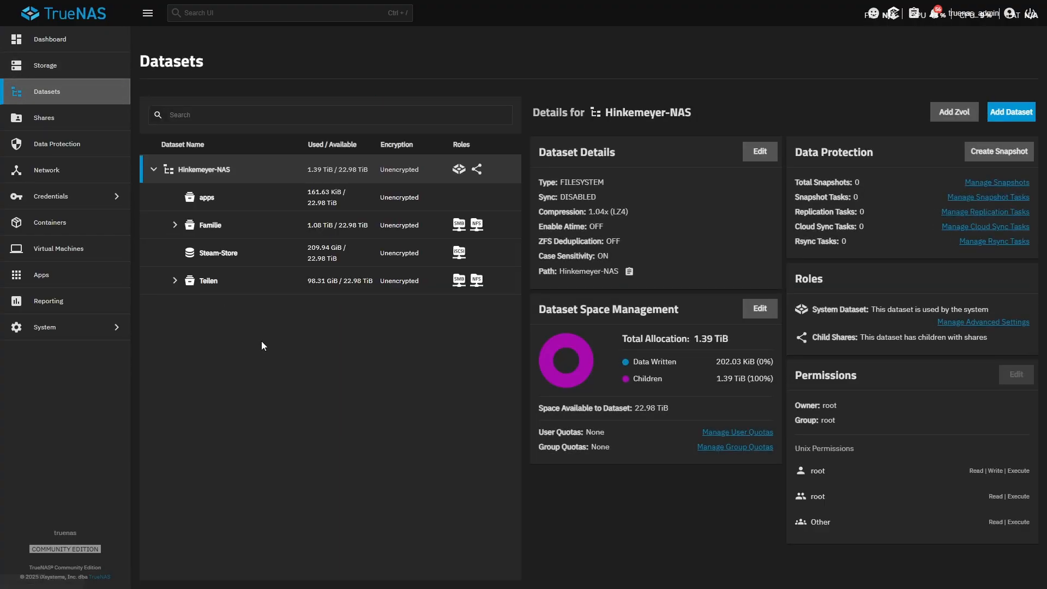
click(954, 112)
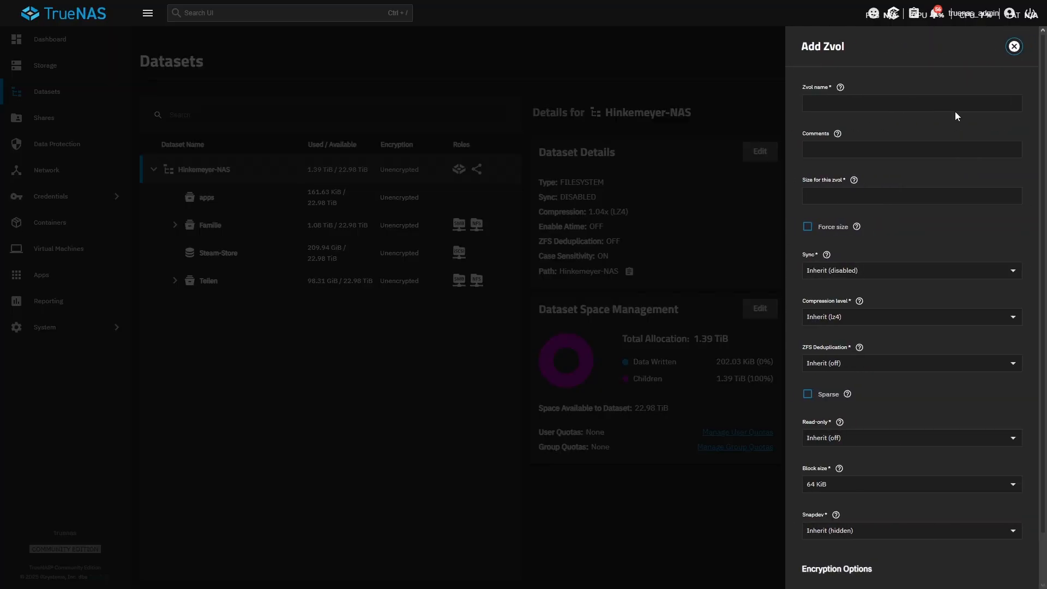
click(879, 110)
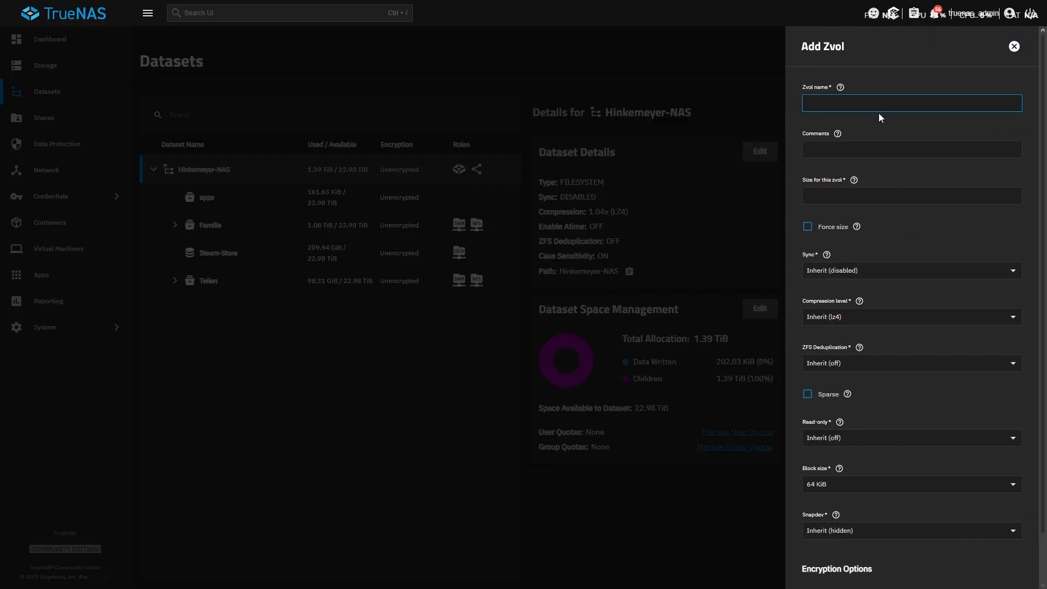
text(Steam-Library)
click(849, 149)
click(886, 199)
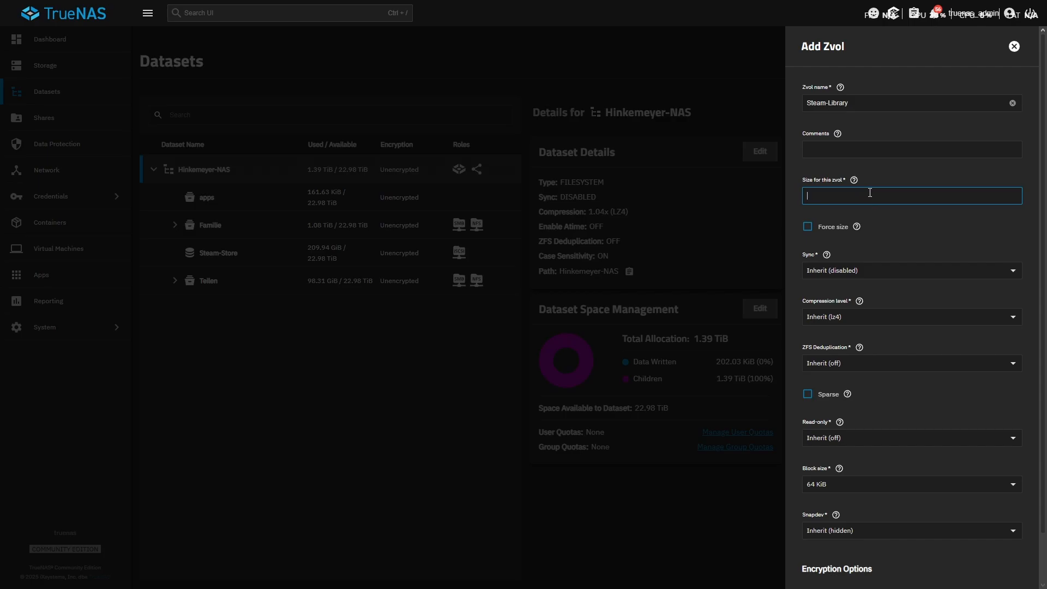
text(1 TiB)
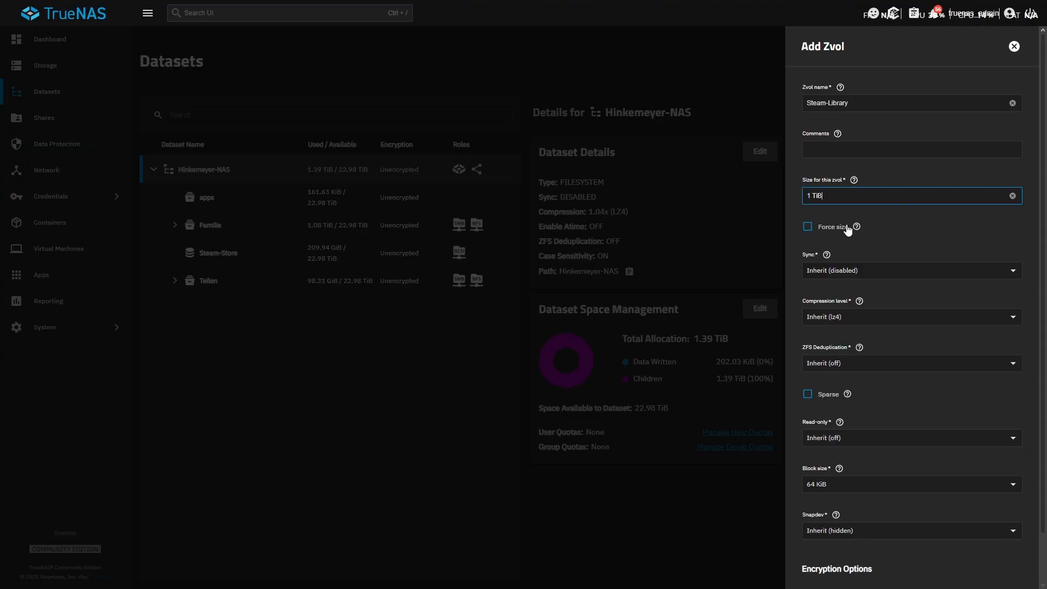
Make the zvol sparse, keep Snapdev and encryption inherited, and save it.
click(808, 399)
click(808, 401)
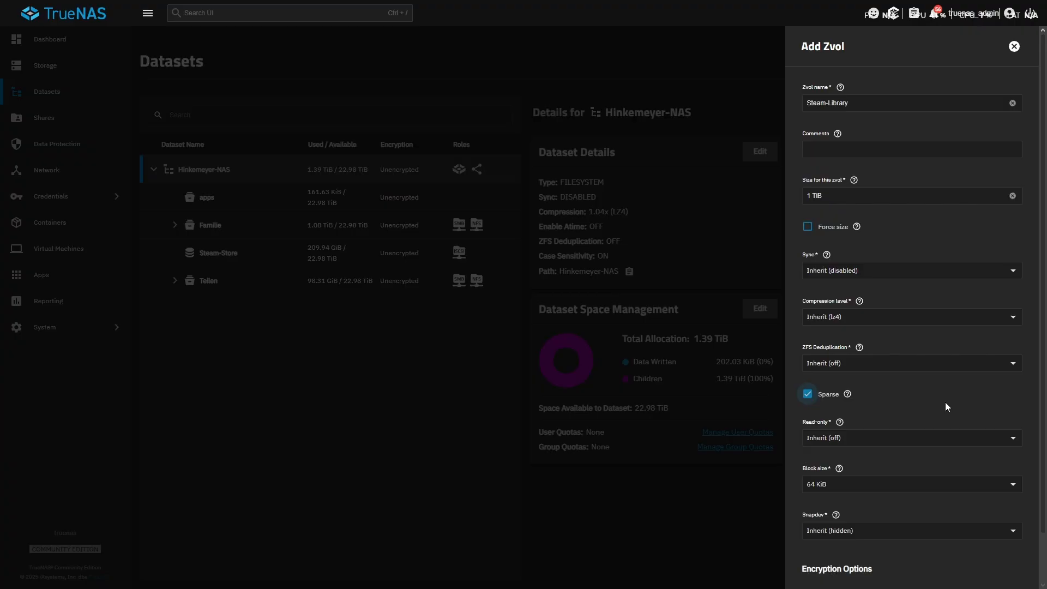
scroll(922, 316, down, 1)
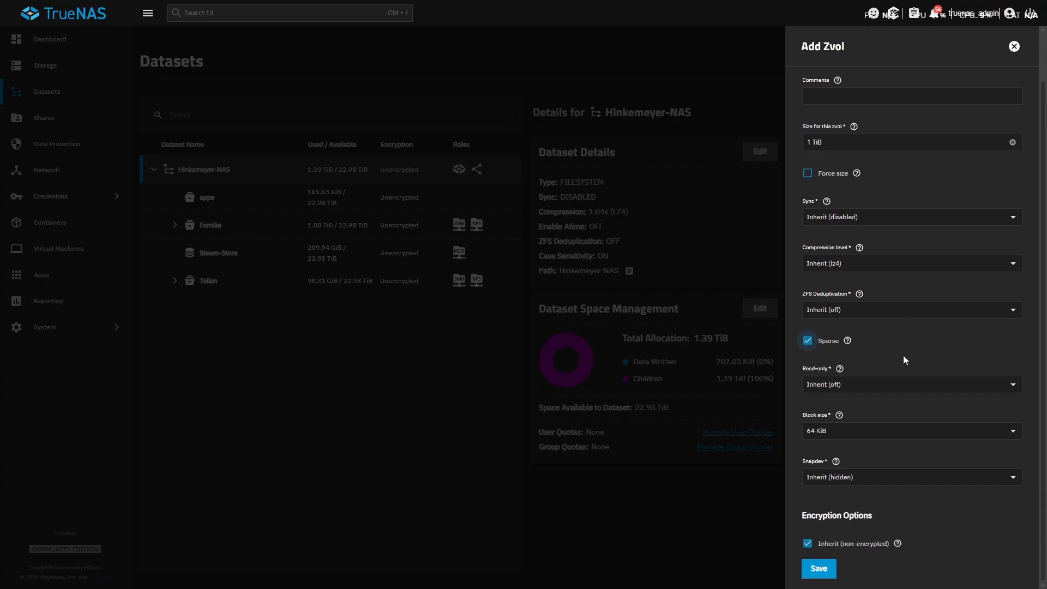
click(848, 477)
click(896, 476)
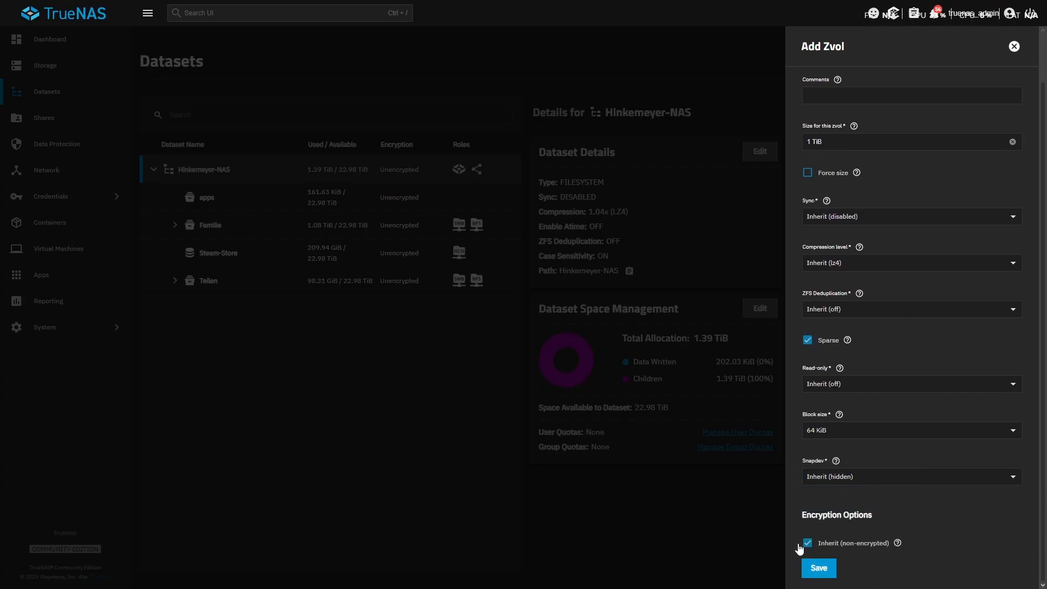
click(819, 569)
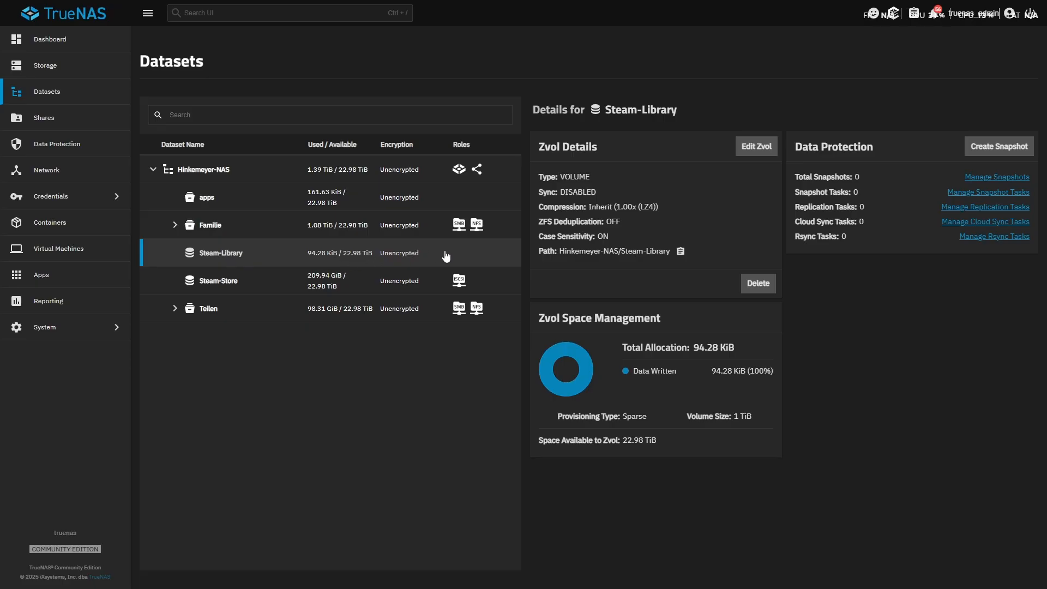
Start the iSCSI Wizard for block shares and set it to create a new target.
click(63, 120)
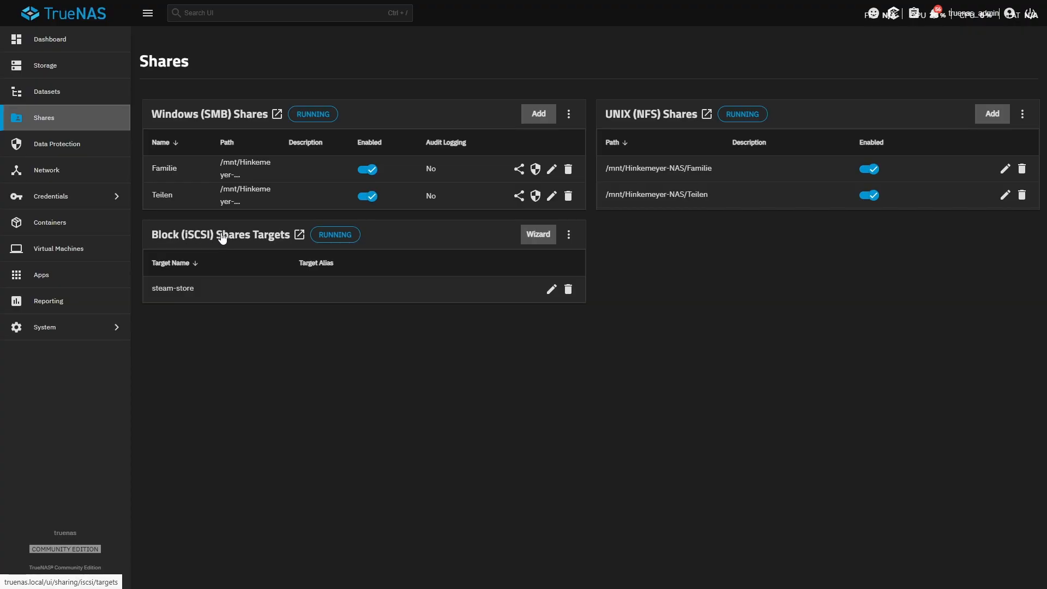
click(548, 245)
click(695, 141)
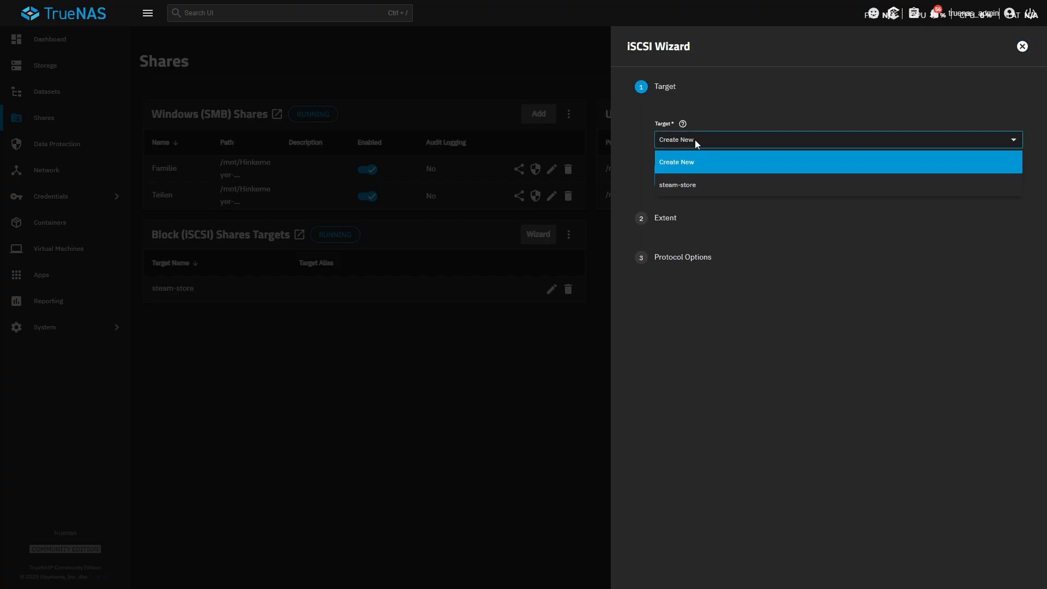
click(695, 138)
click(697, 138)
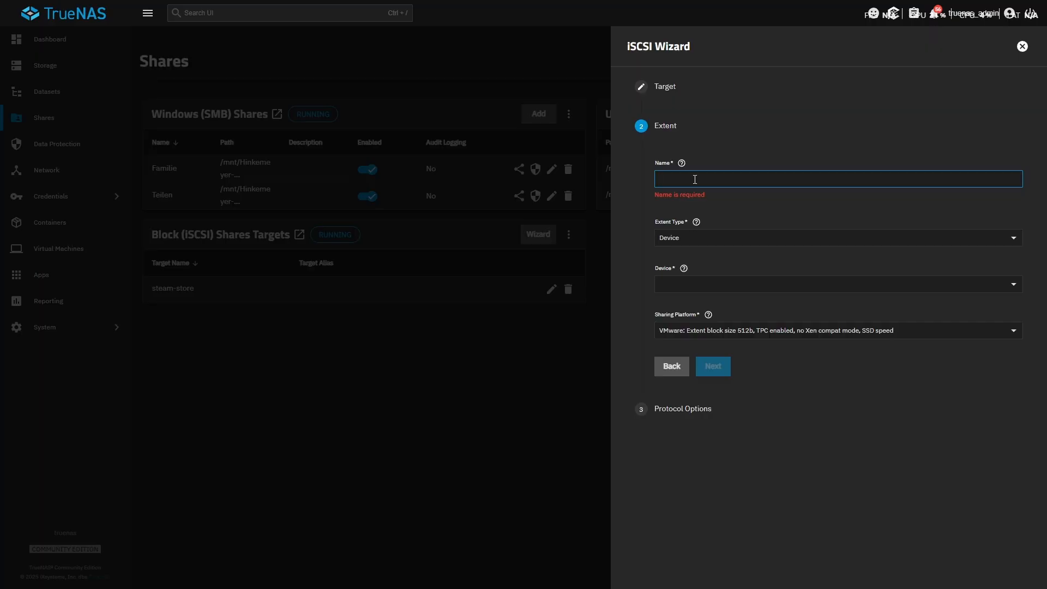
Name the extent steam-library, set its type to Device, and assign the 1 TiB Steam-Library zvol.
text(steam-library)
click(715, 224)
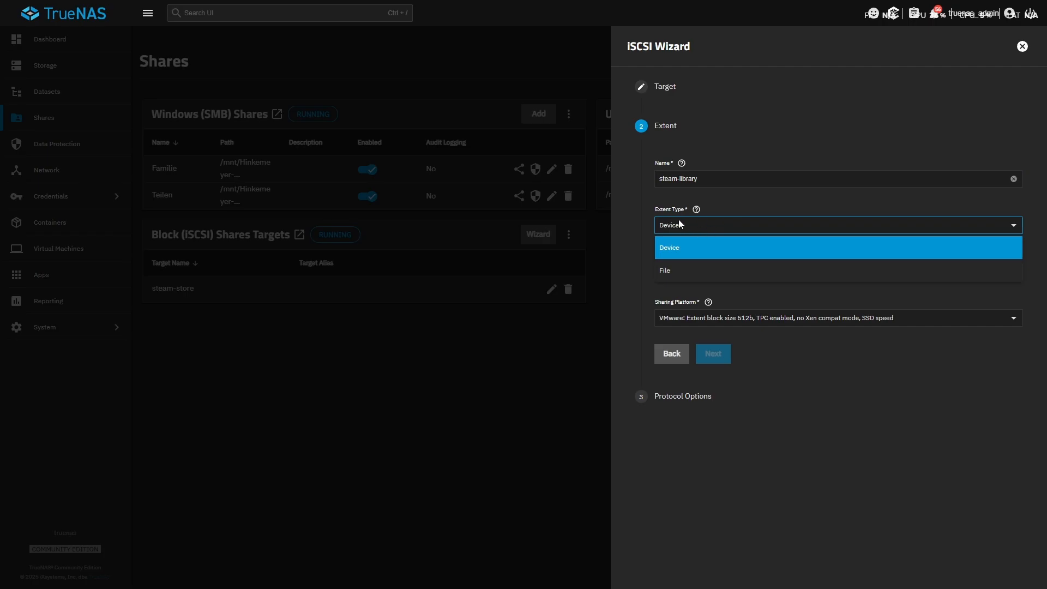
click(672, 248)
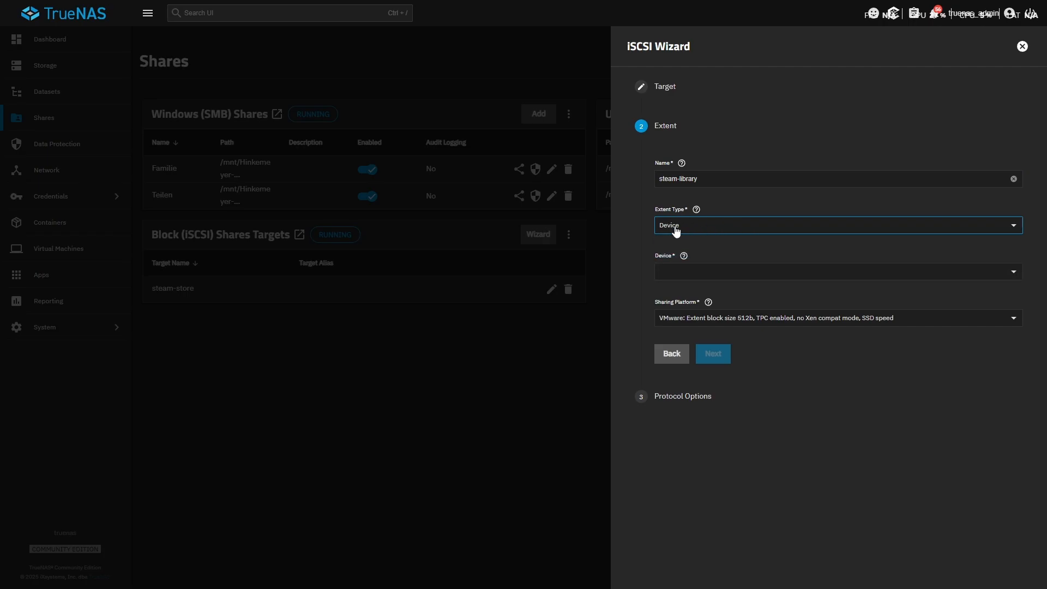
click(698, 274)
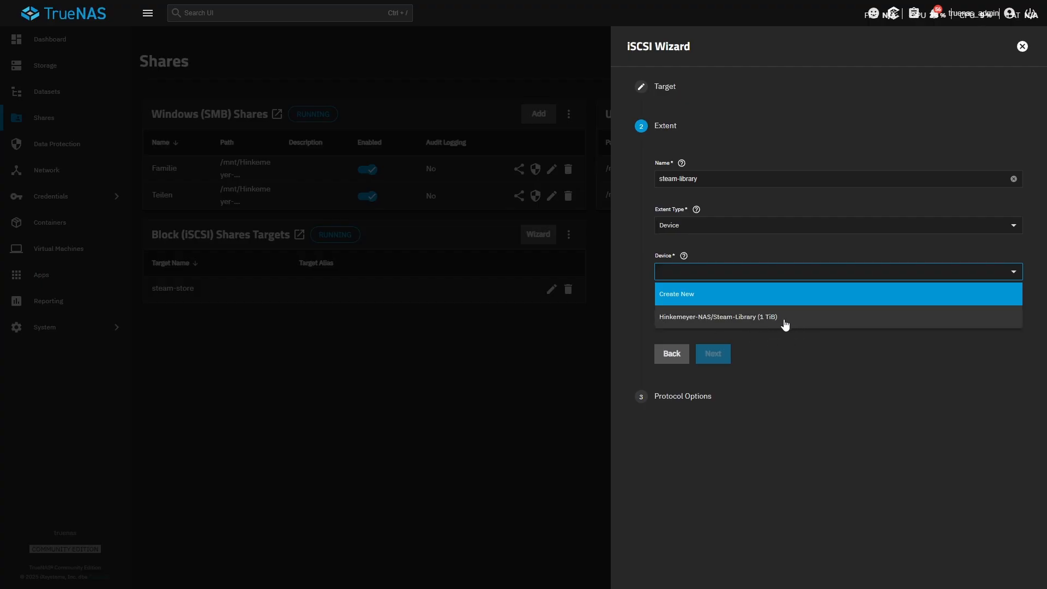
click(756, 318)
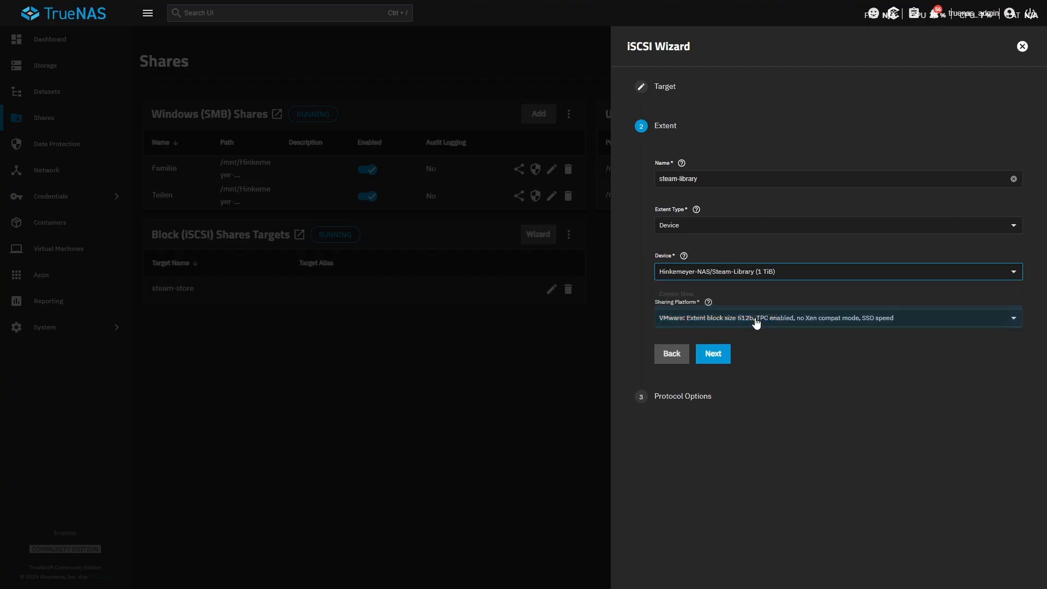
Set the sharing platform to Modern OS with 4k extent block size and continue to the protocol options.
click(702, 320)
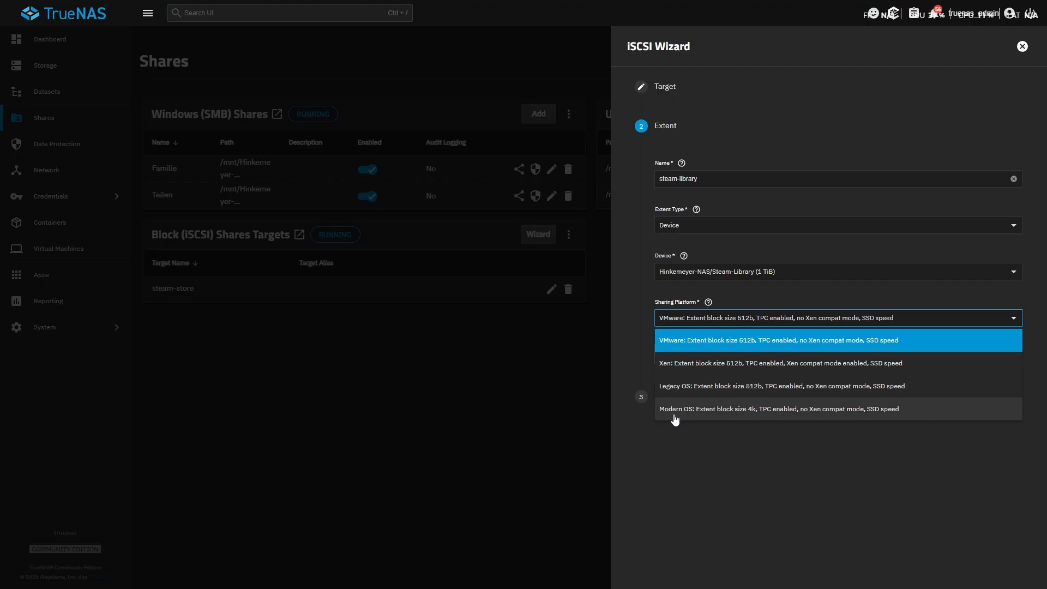
click(849, 412)
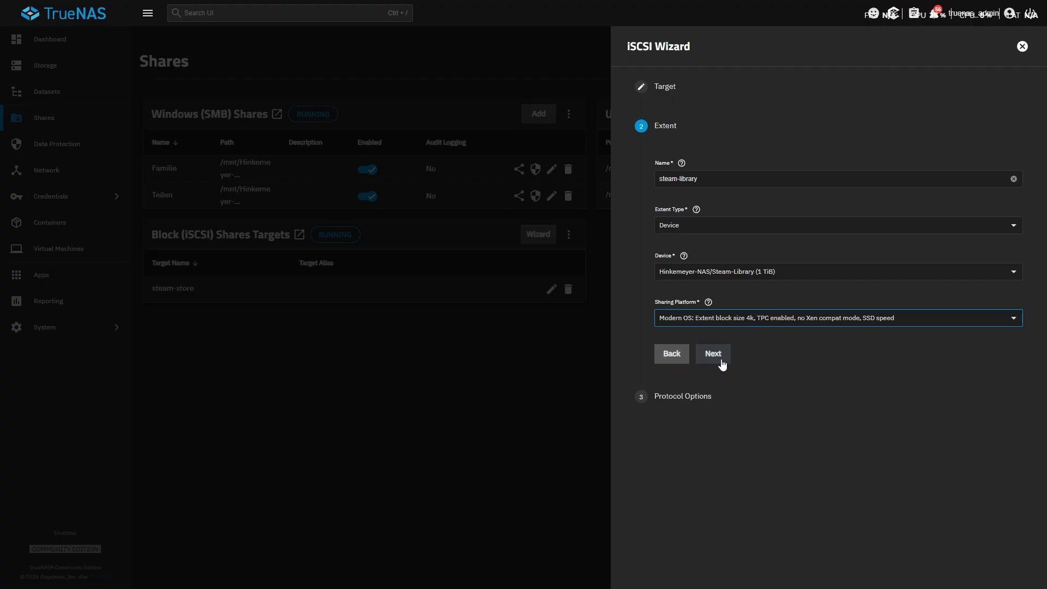
click(715, 355)
Assign the existing portal 1 (0.0.0.0), leave the initiators empty, and save the iSCSI share.
click(700, 218)
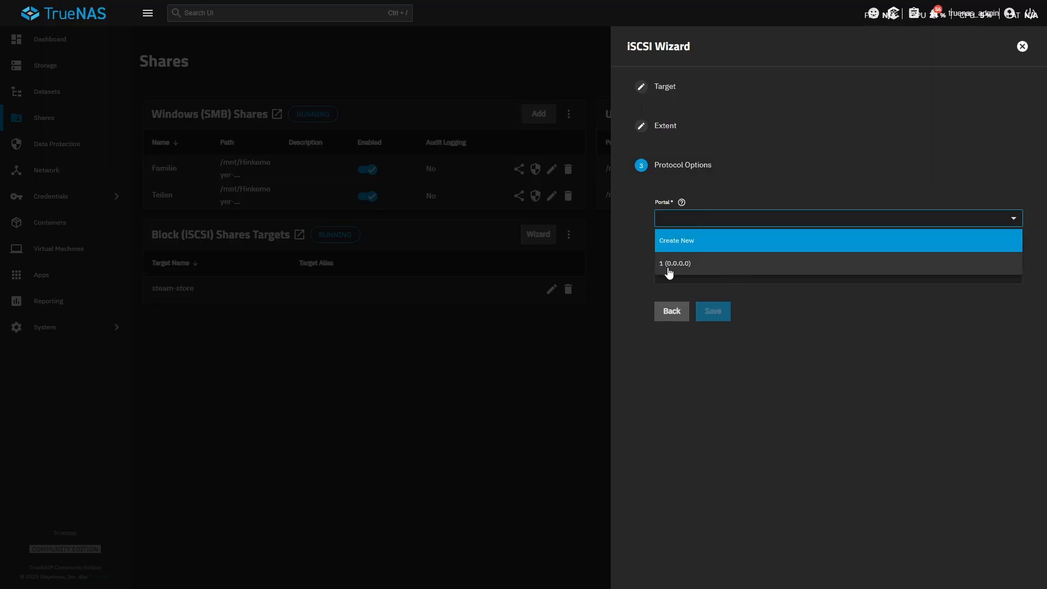
click(705, 267)
click(707, 269)
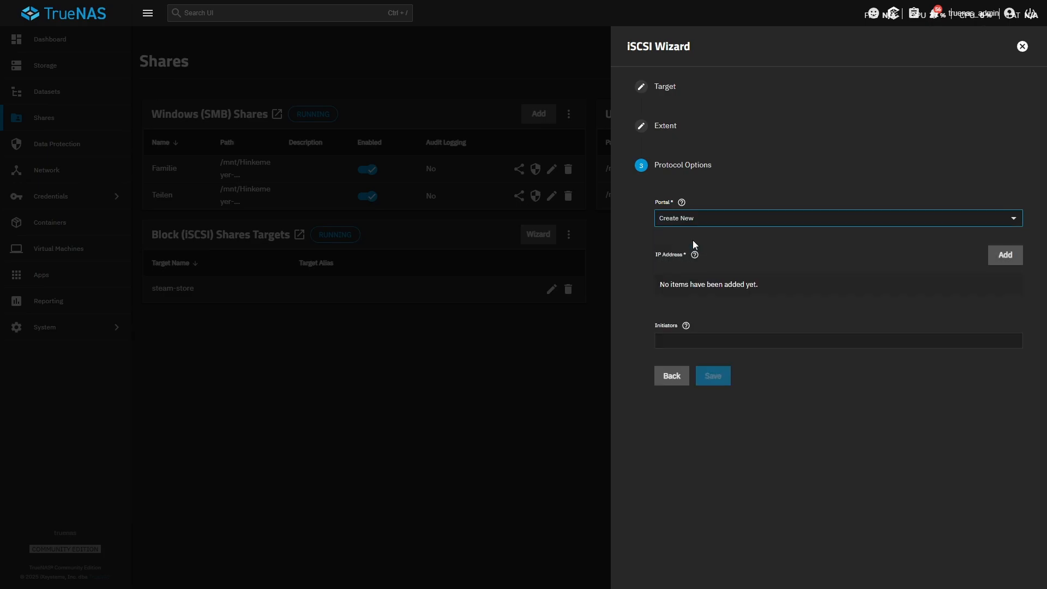
click(1003, 255)
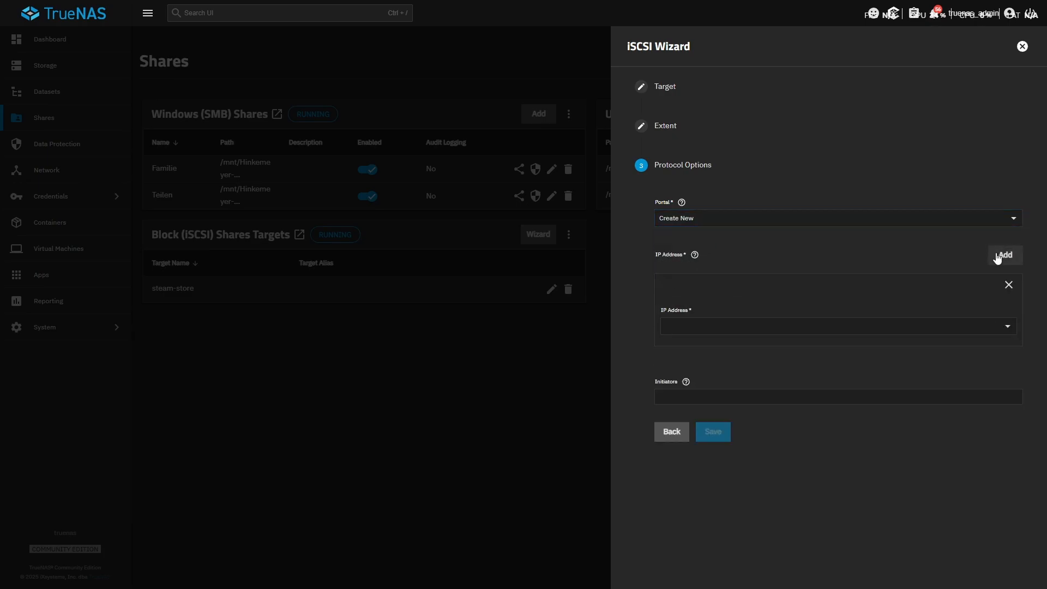
click(741, 325)
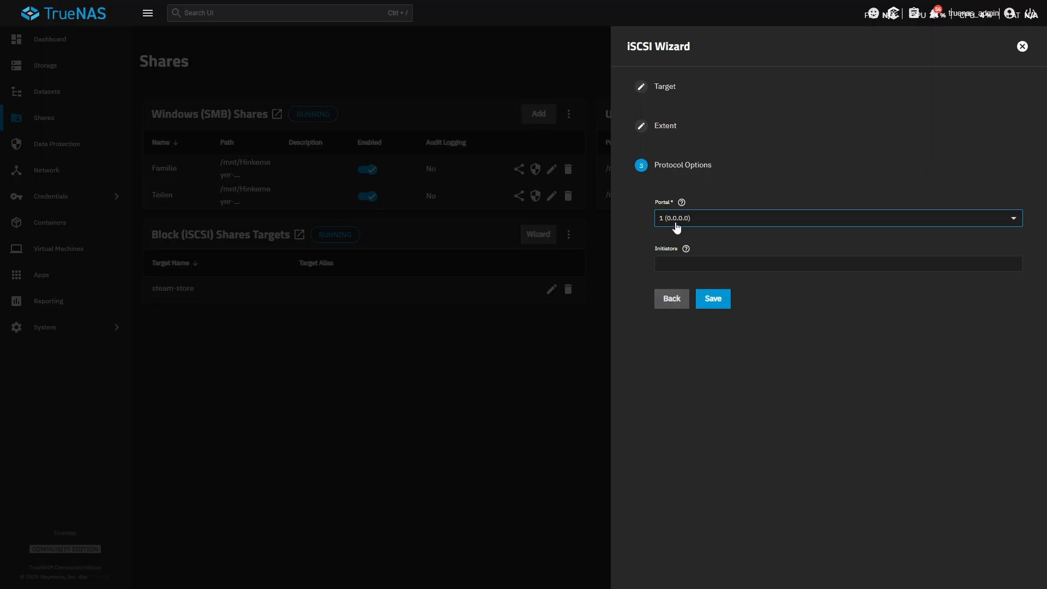
click(722, 303)
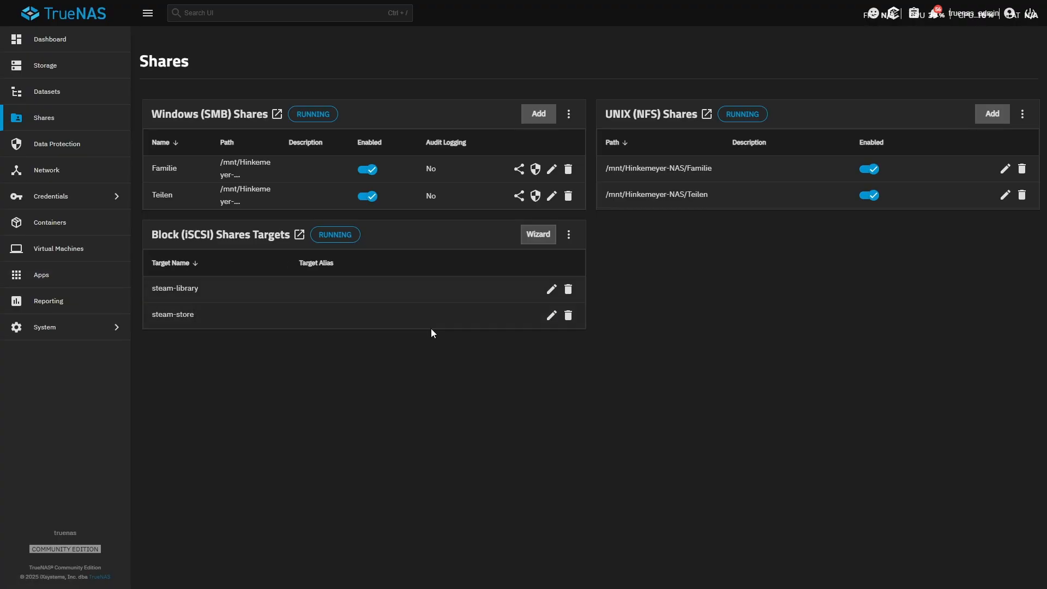
Find and open the Windows iSCSI-Initiator, and move its window clear of the TrueNAS page.
key(super)
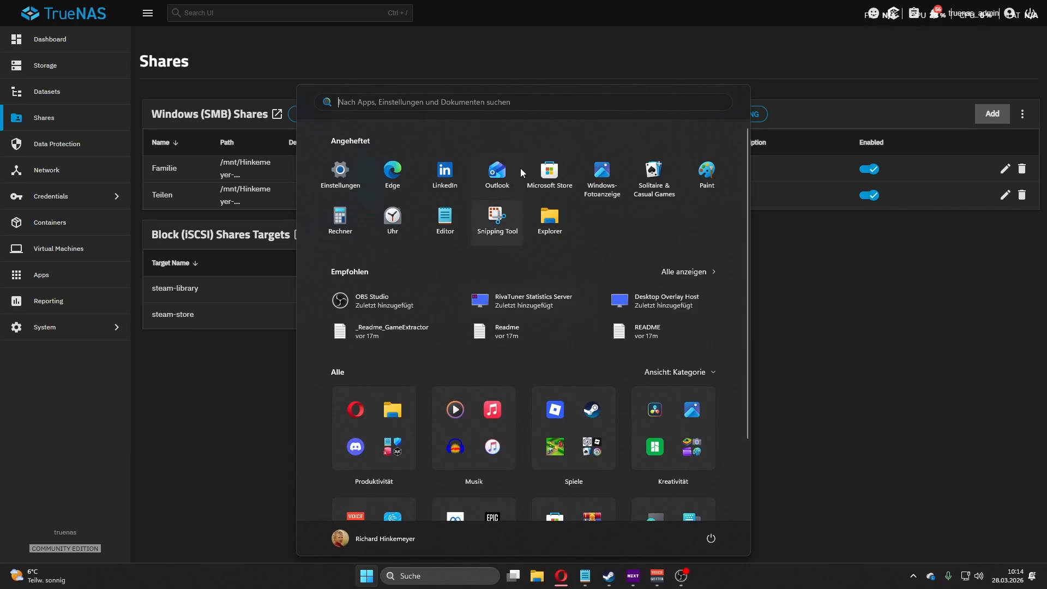
click(427, 104)
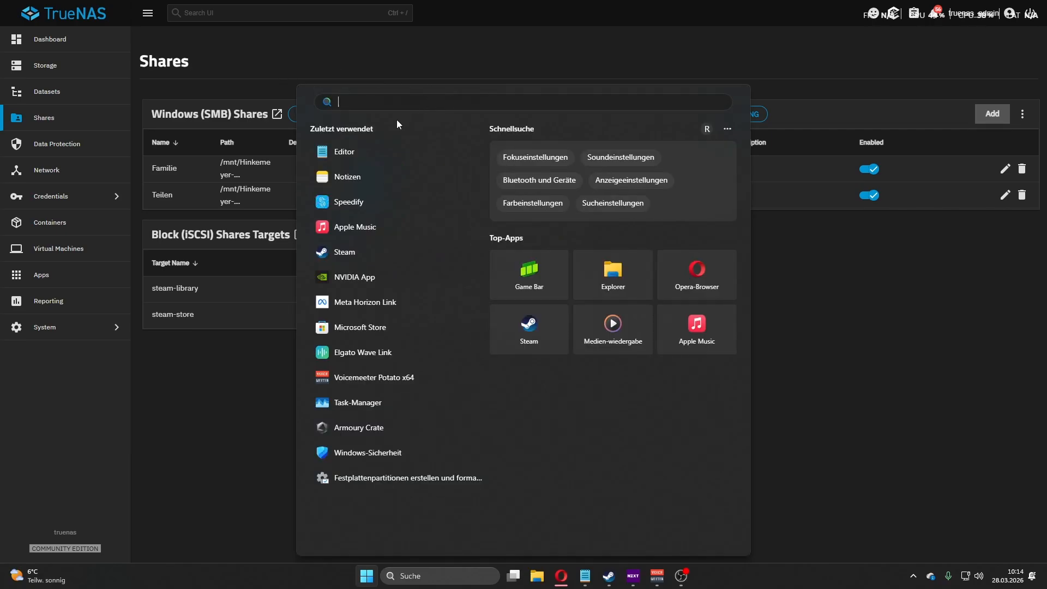
text(isCSI-Initiator)
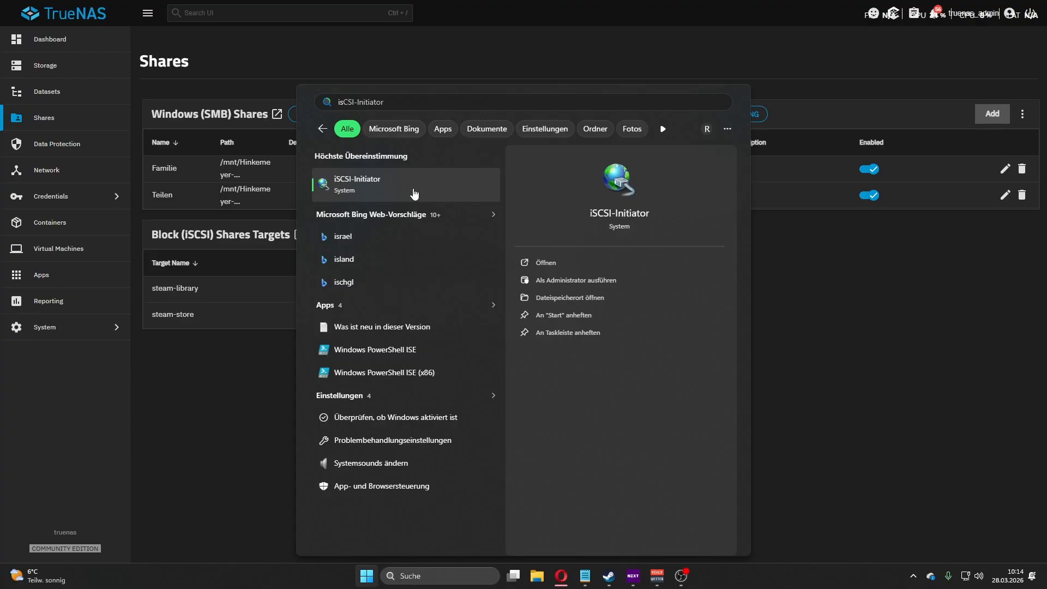
click(373, 196)
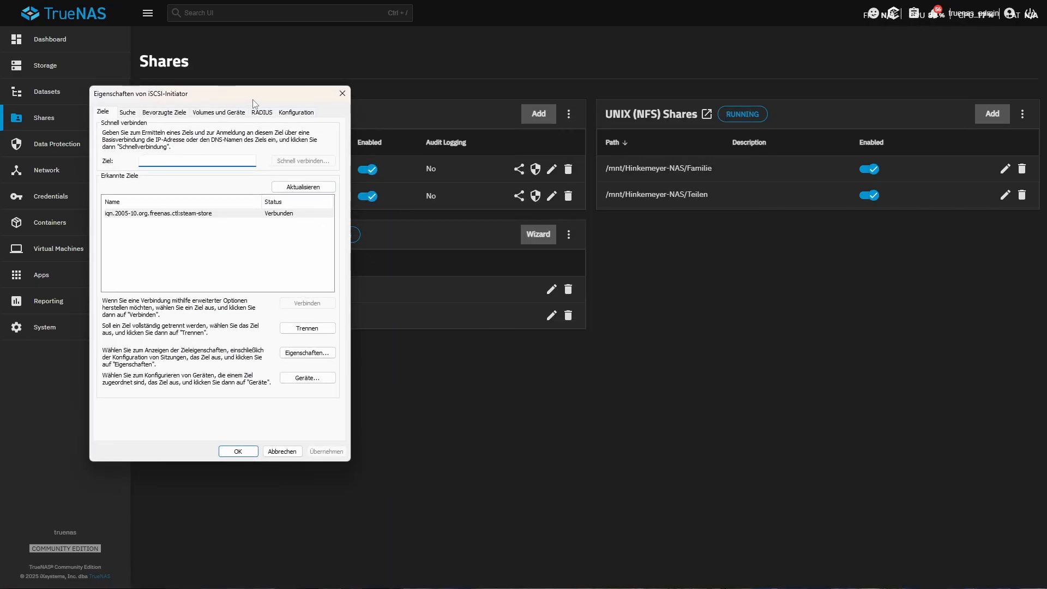
drag(262, 101, 582, 133)
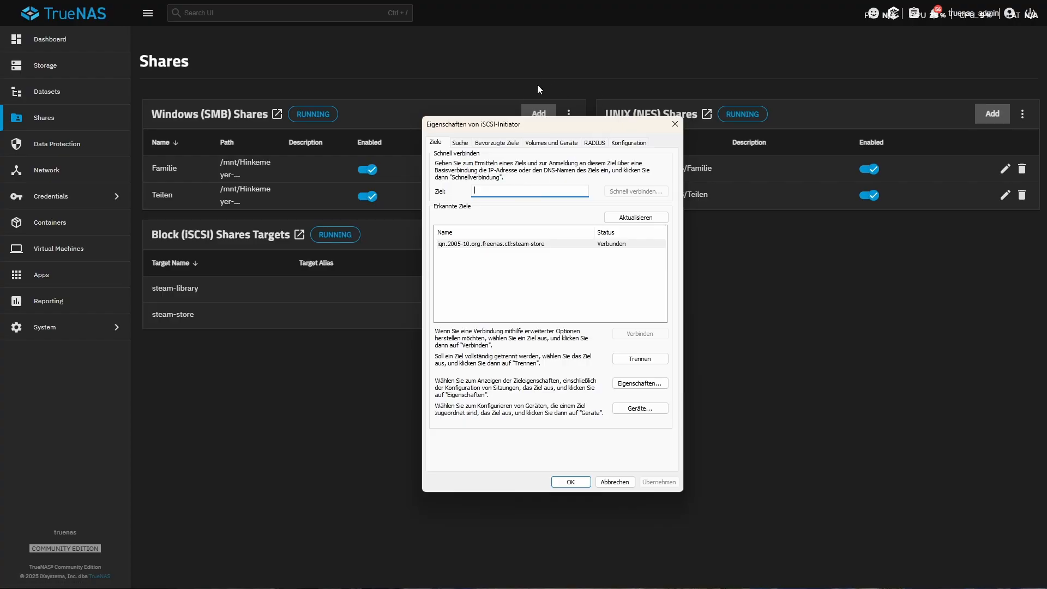
drag(517, 128, 1046, 180)
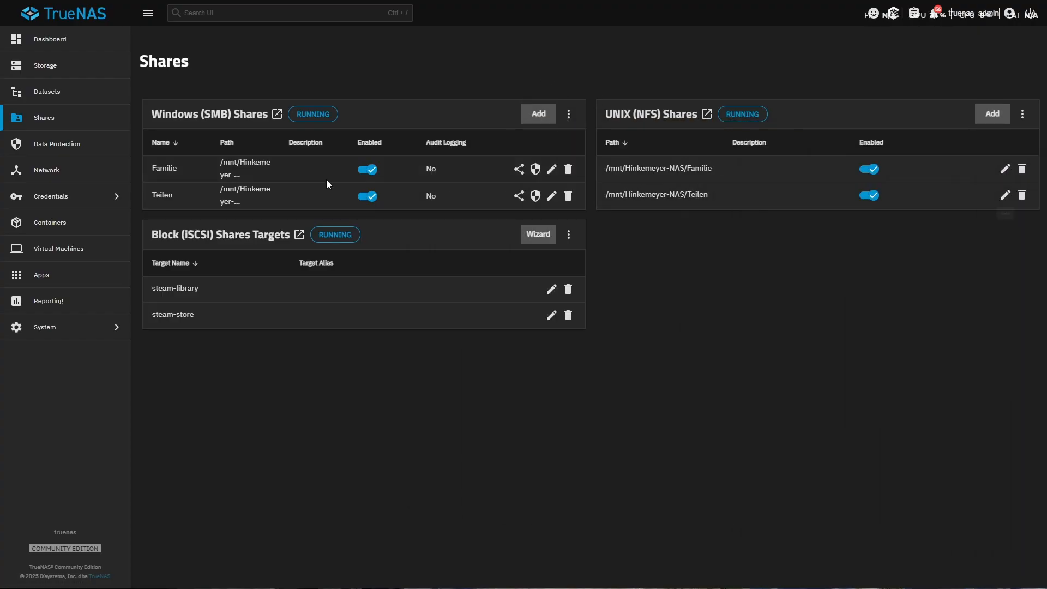
Copy the bond1 IP address from the TrueNAS network interfaces and quick-connect to it in the iSCSI-Initiator.
click(67, 172)
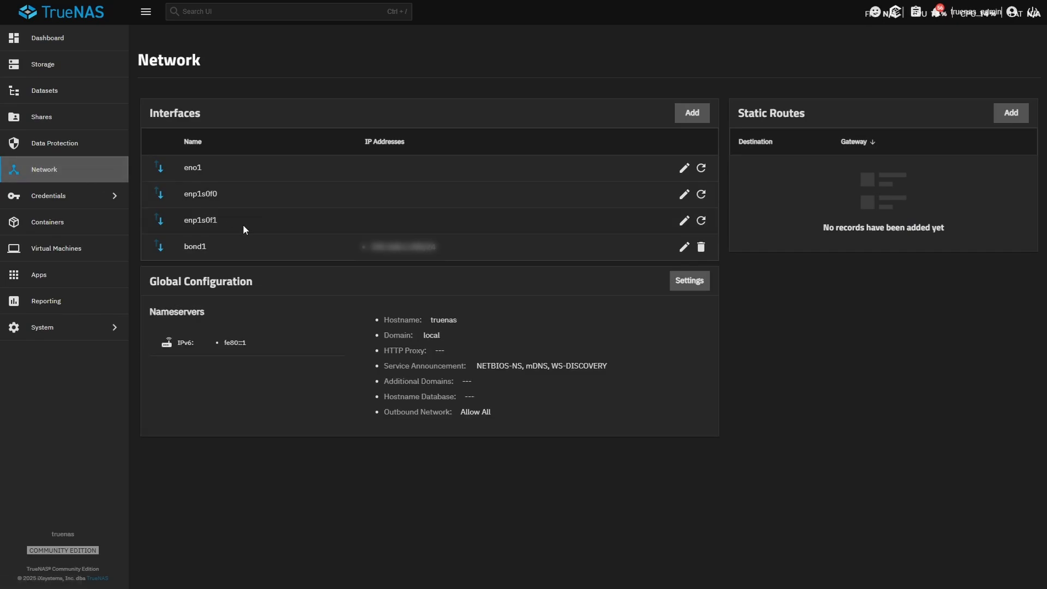
double_click(392, 248)
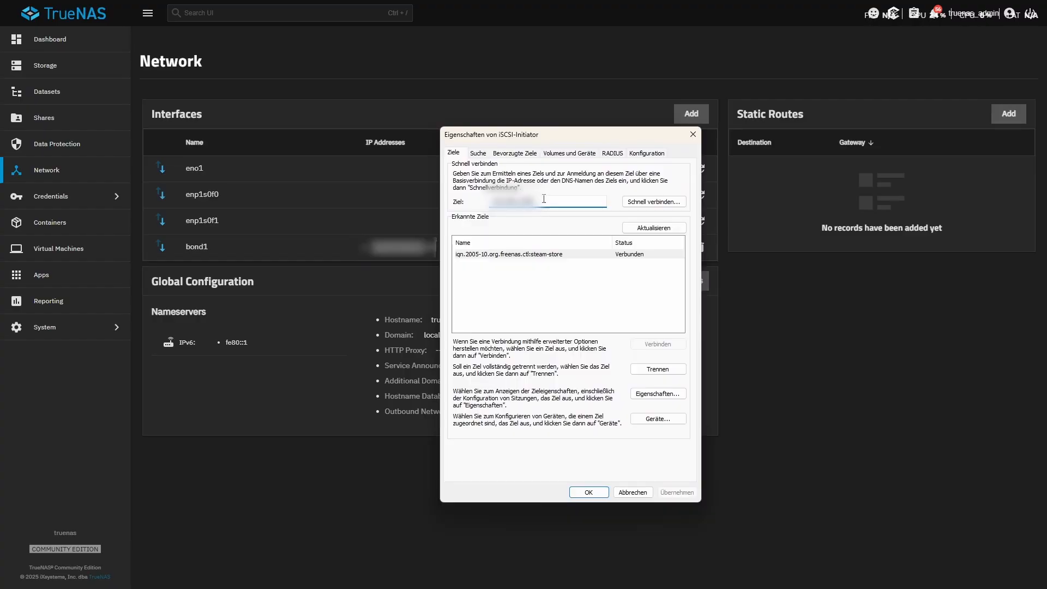
click(660, 205)
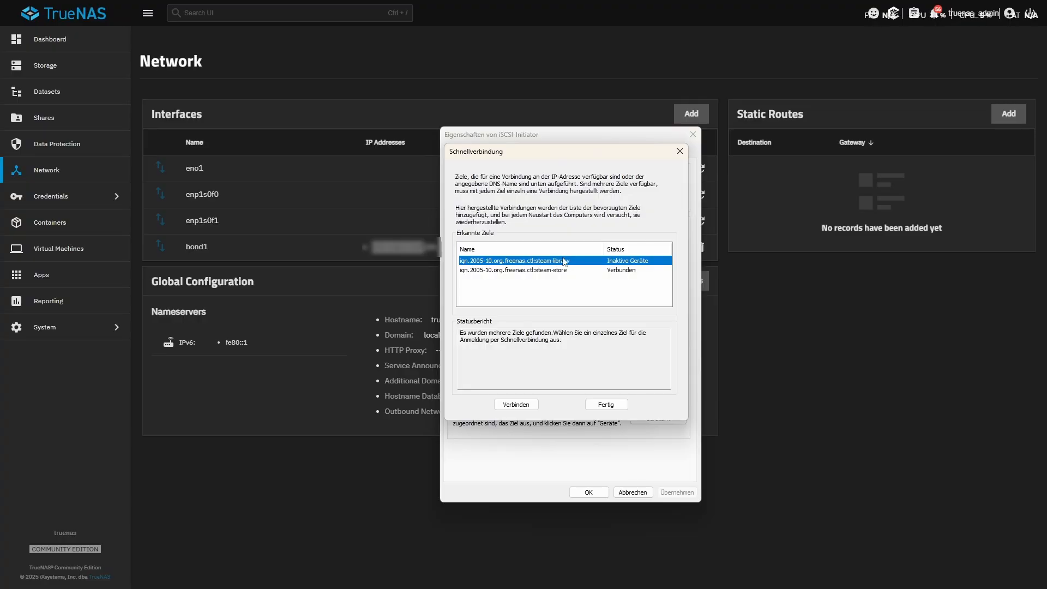
Connect to the discovered target iqn.2005-10.org.freenas.ctl:steam-library, finish the quick connection, and close the iSCSI-Initiator properties.
drag(549, 149, 550, 135)
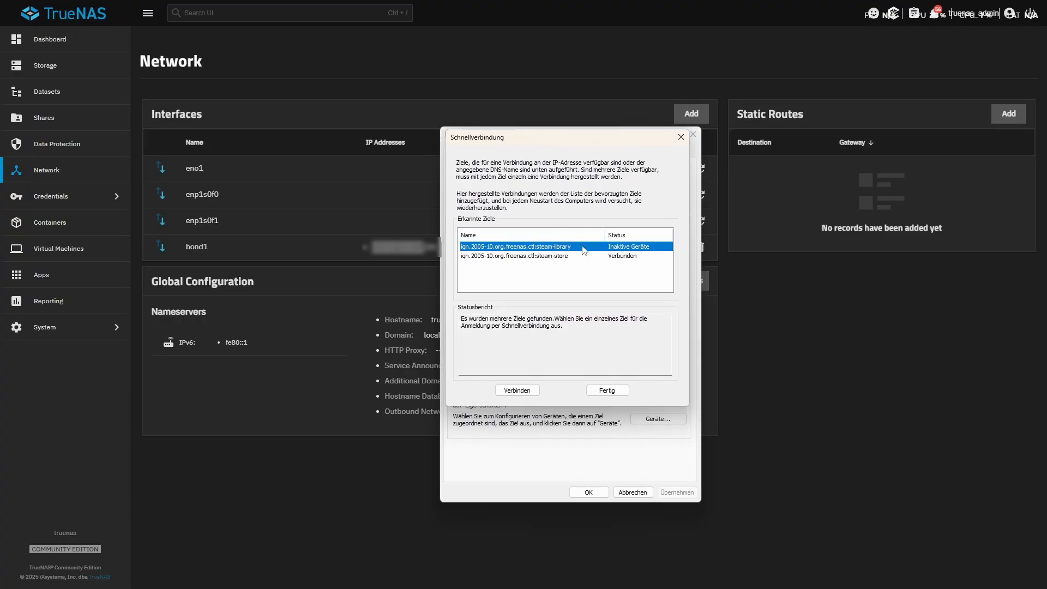
click(614, 257)
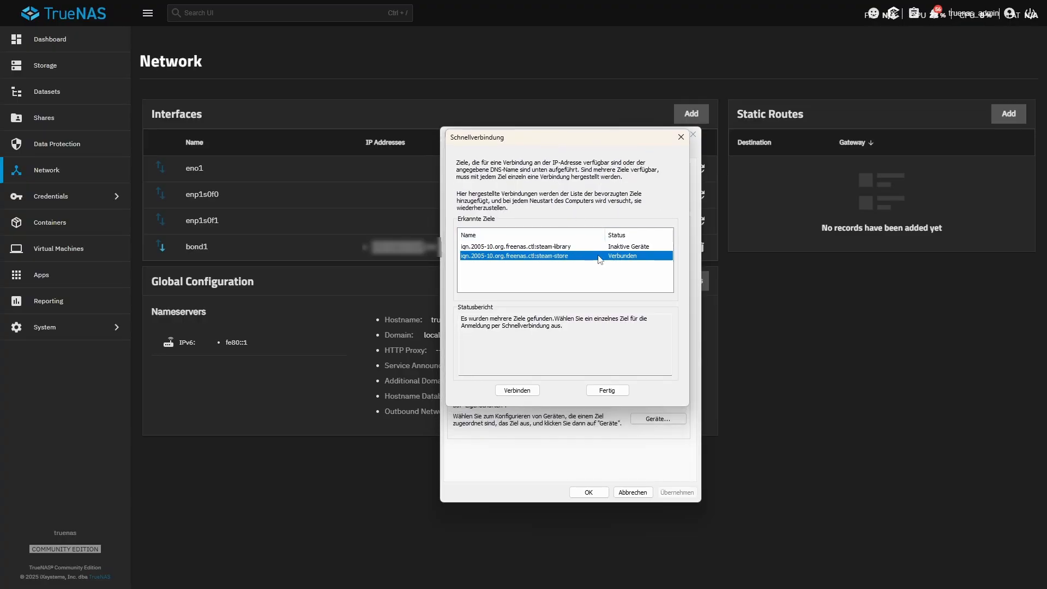
click(538, 248)
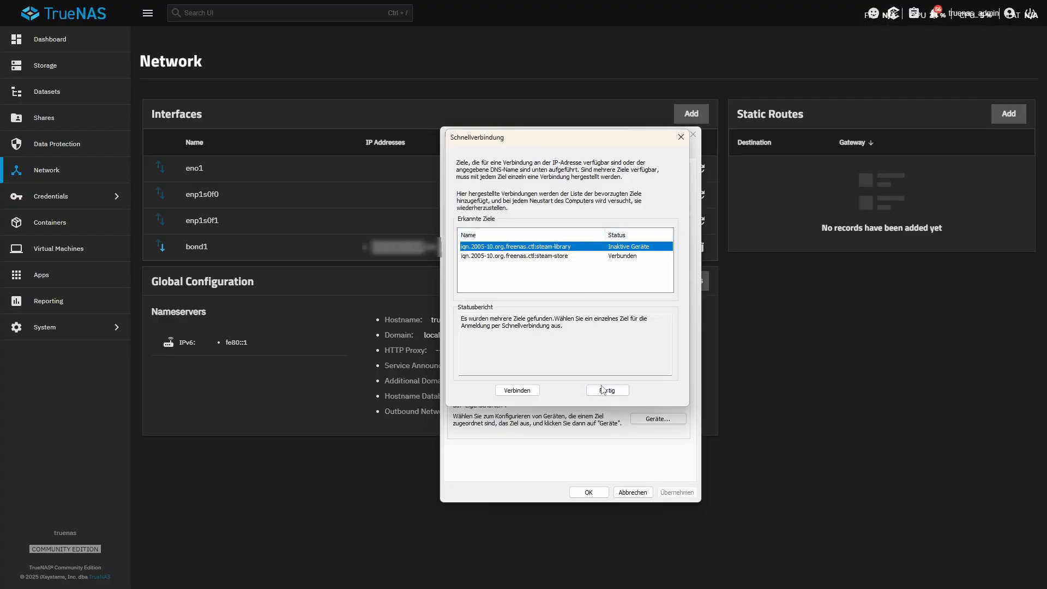
click(528, 392)
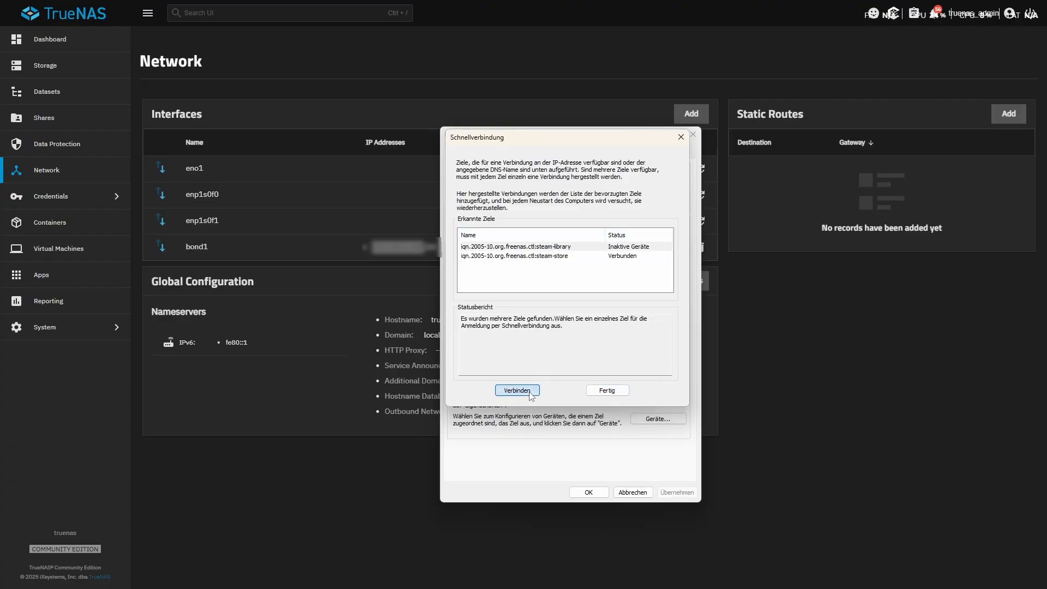
click(604, 393)
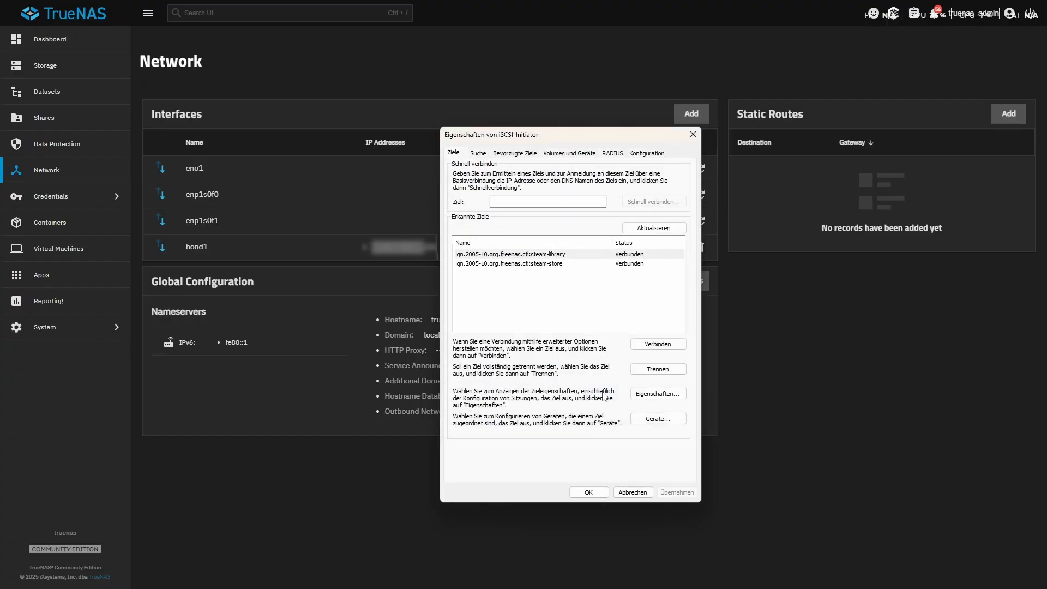
click(595, 492)
Open a maximized Explorer window and examine the drives listed under Dieser PC.
key(super)
click(537, 576)
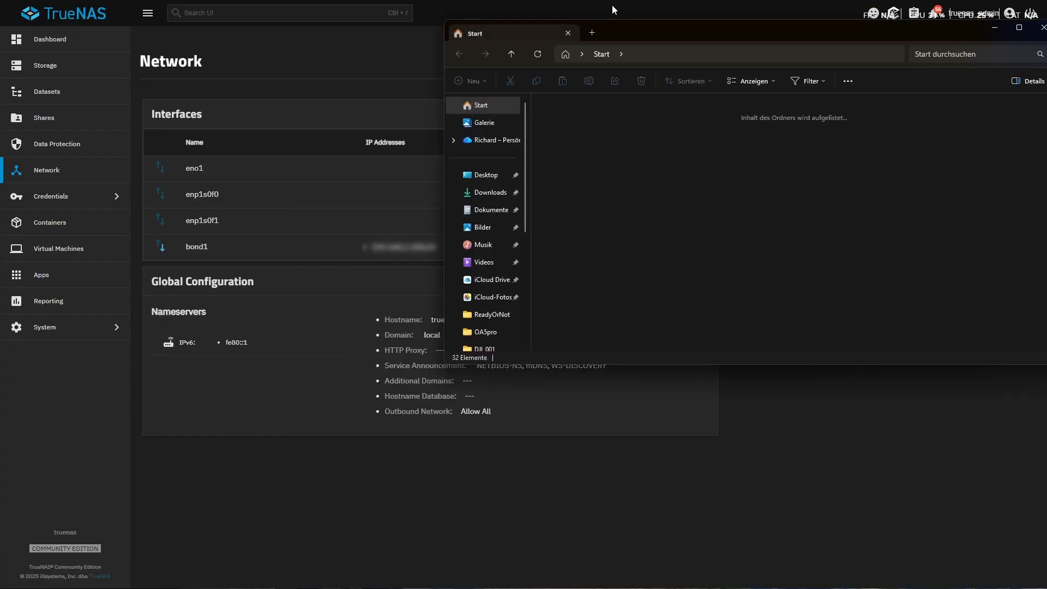
drag(620, 31, 469, 2)
click(44, 379)
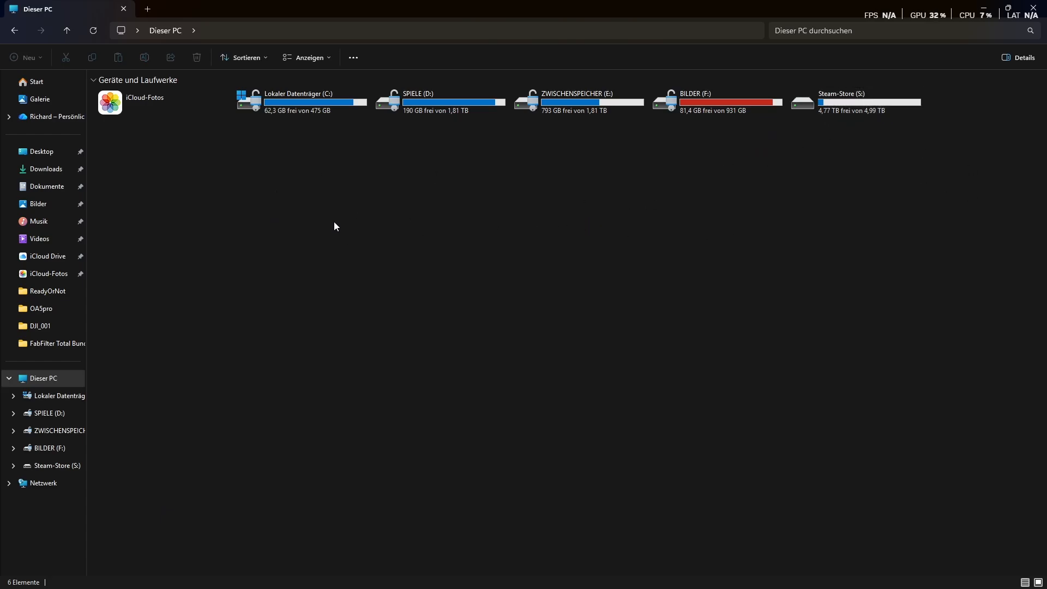
Find and open Windows Disk Management in a maximized window, and initialize Datenträger 5 with the GPT partition style.
key(super)
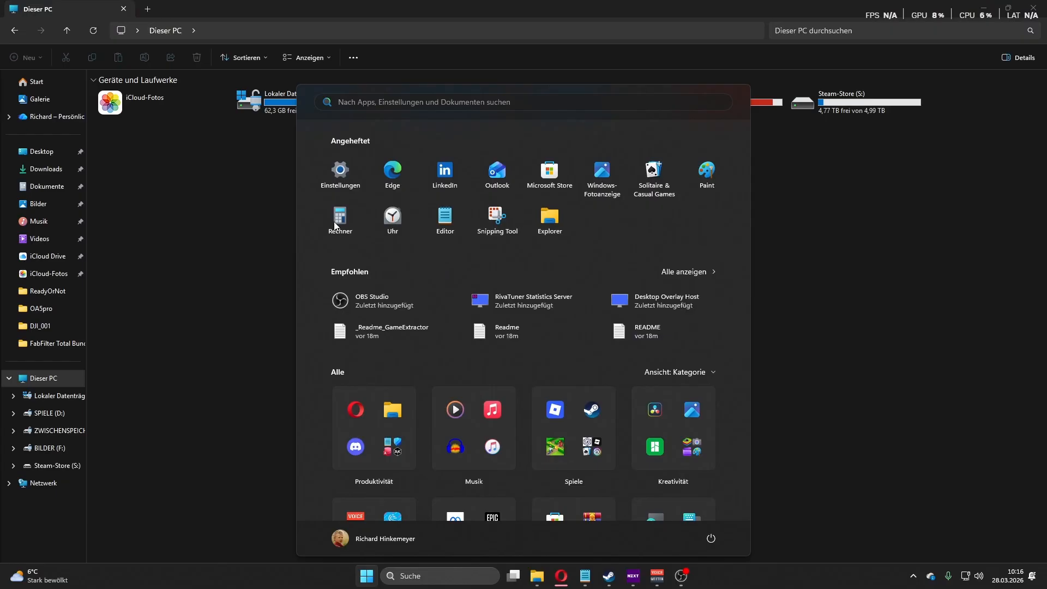
text(disk)
click(340, 188)
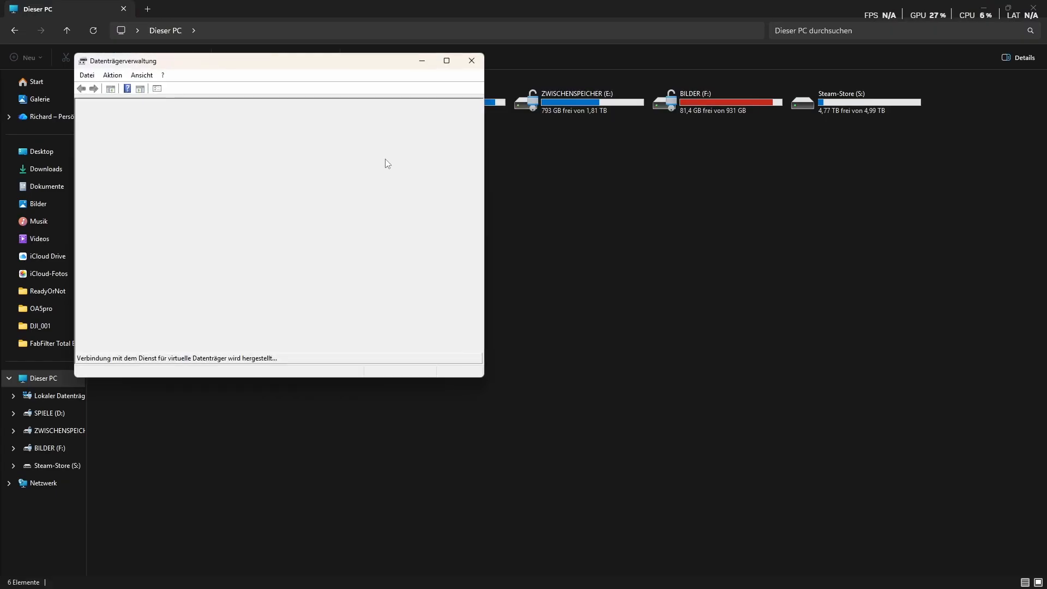
click(446, 60)
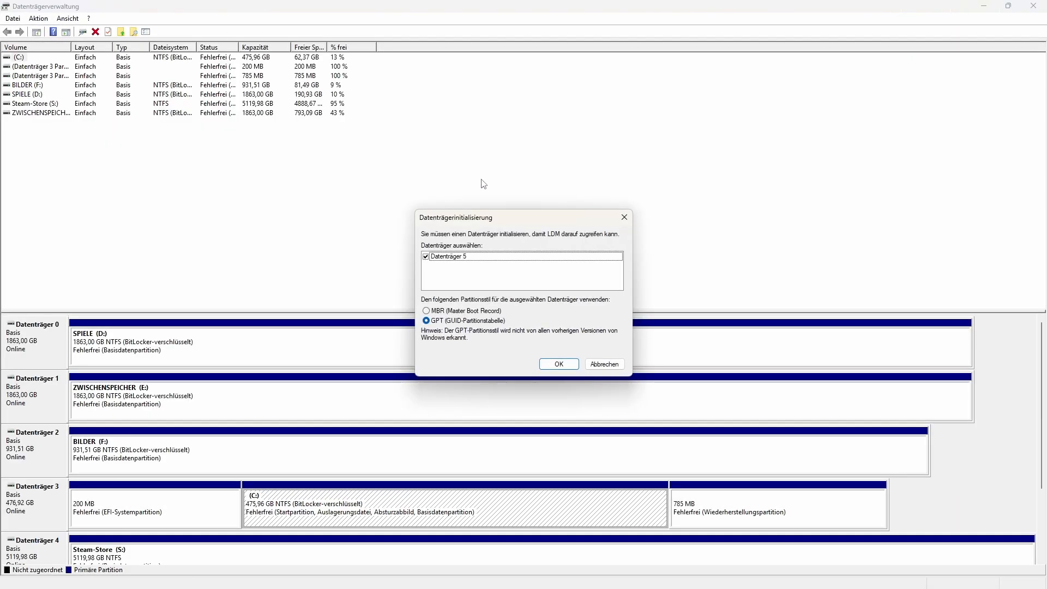
drag(482, 221, 402, 176)
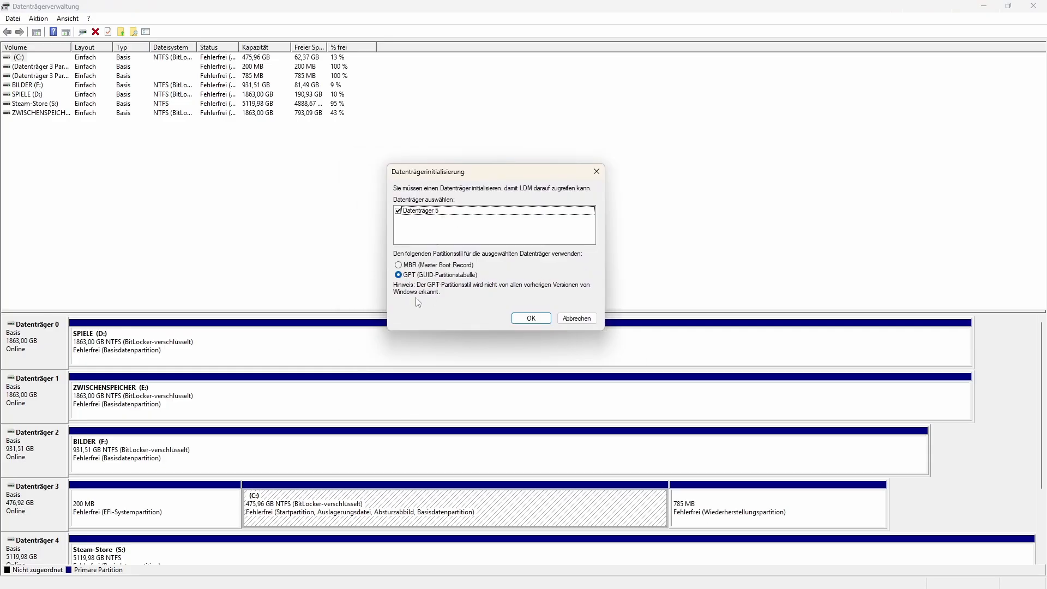
click(529, 318)
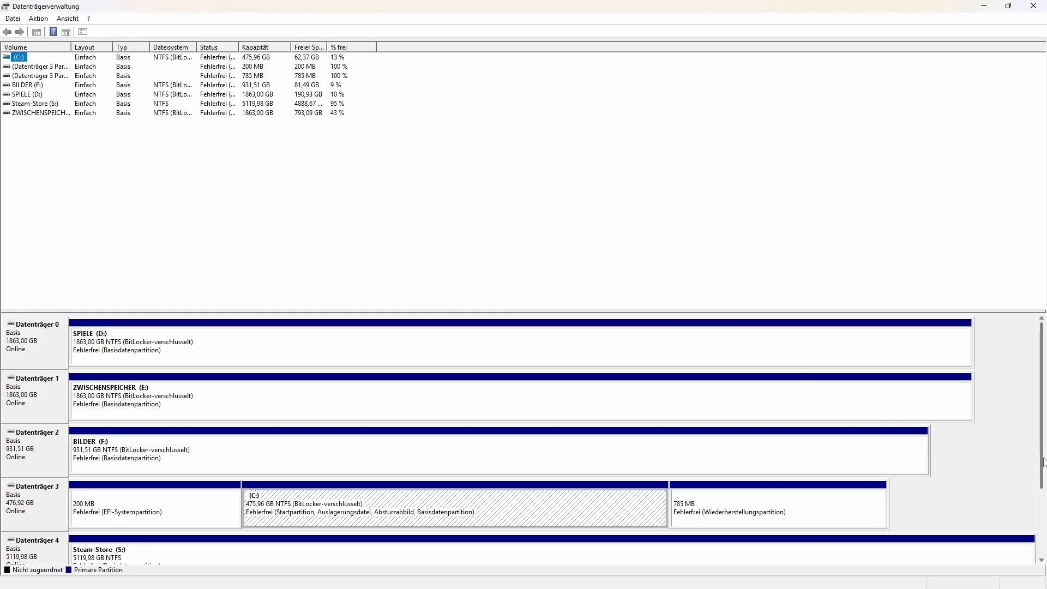
Start a new simple volume in the unallocated space of Datenträger 5, keeping the default size, and assign drive letter Z.
scroll(1043, 461, down, 2)
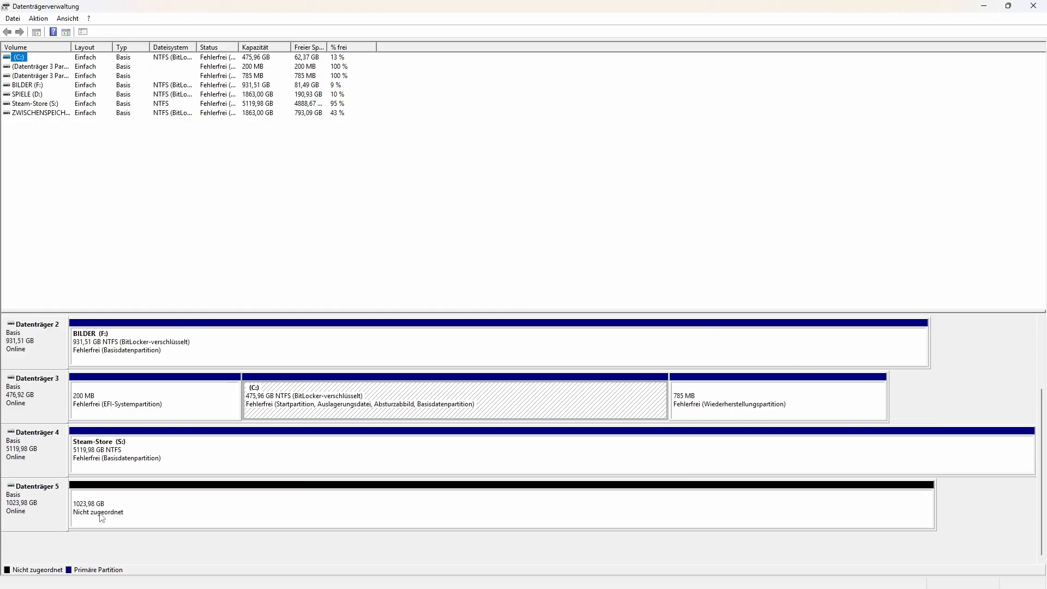
click(88, 512)
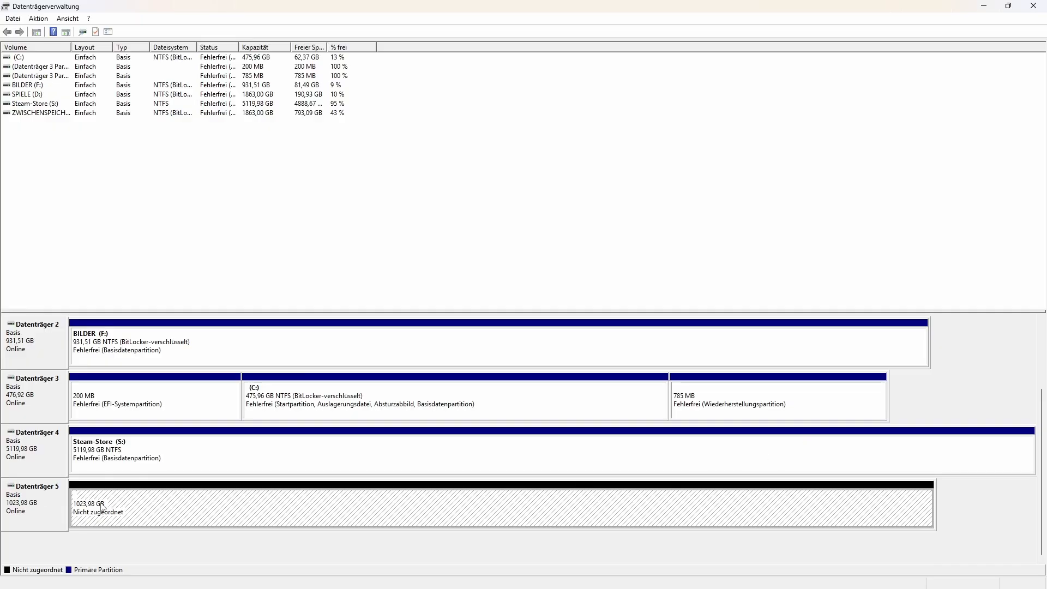
right_click(169, 513)
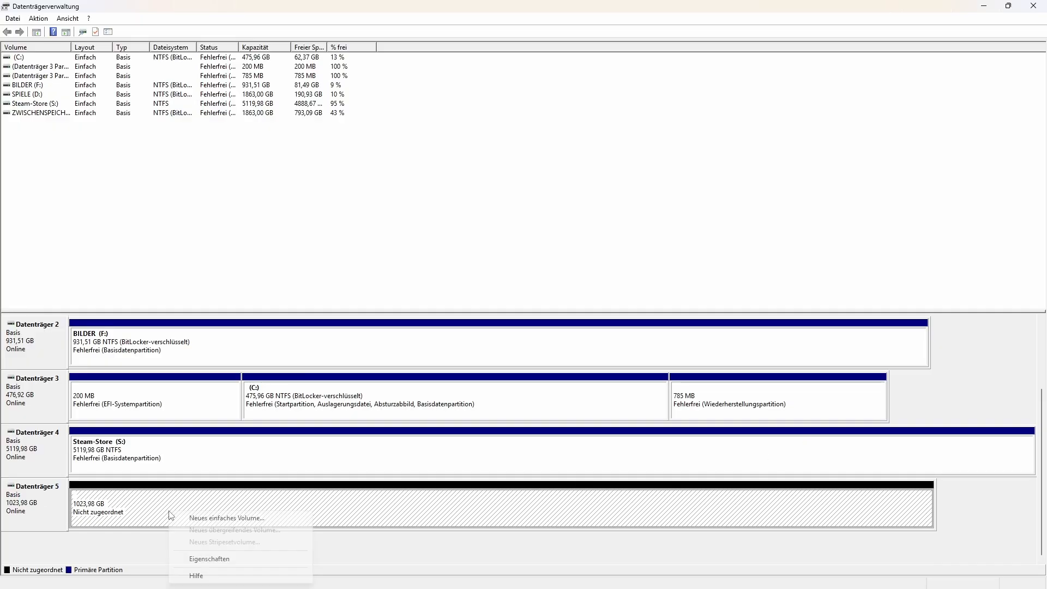
click(207, 523)
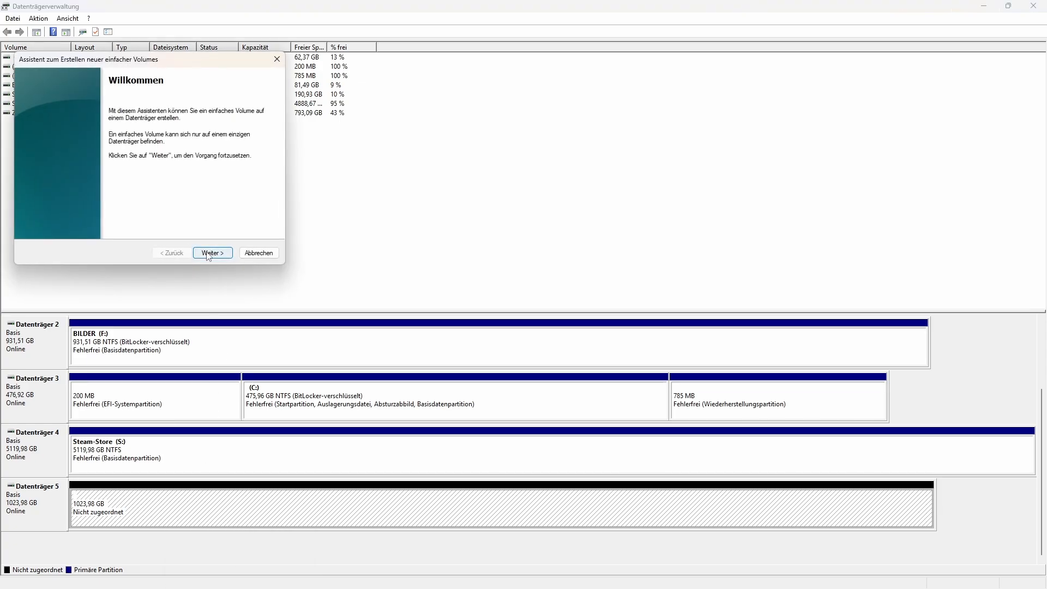
click(208, 254)
click(211, 254)
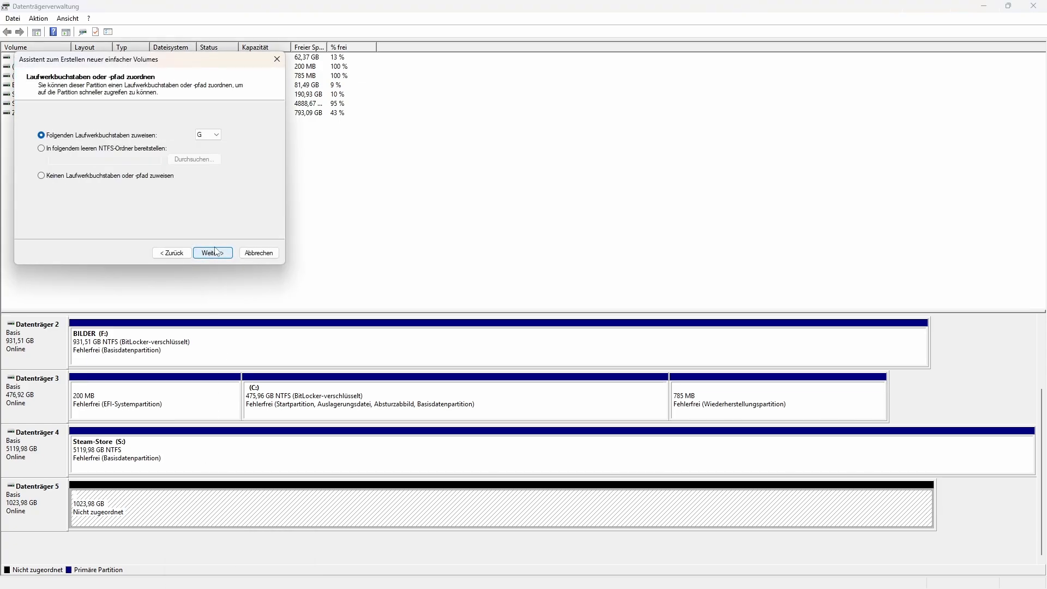
click(215, 135)
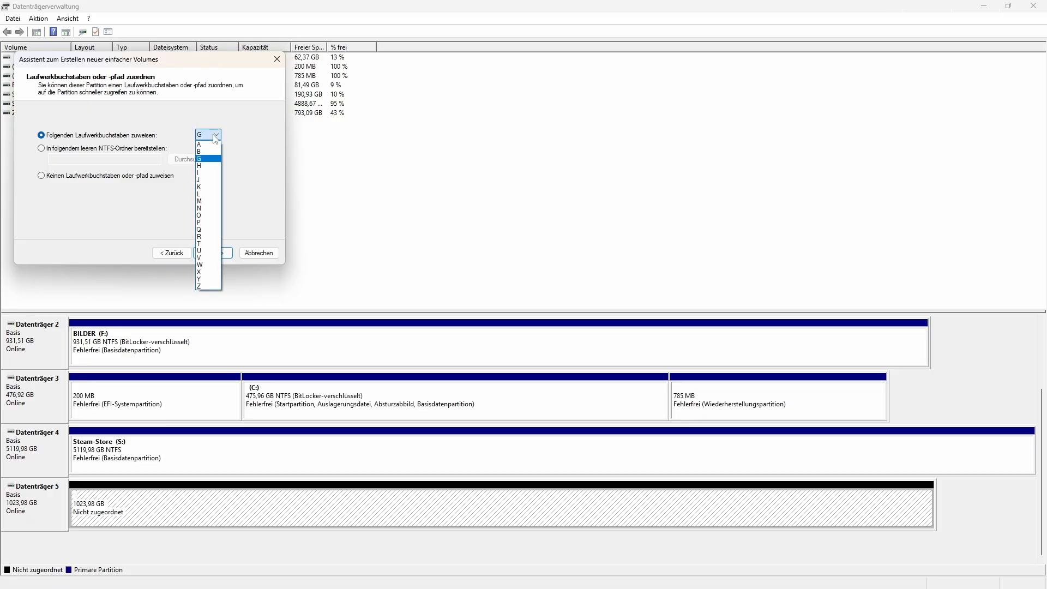
click(208, 287)
key(Return)
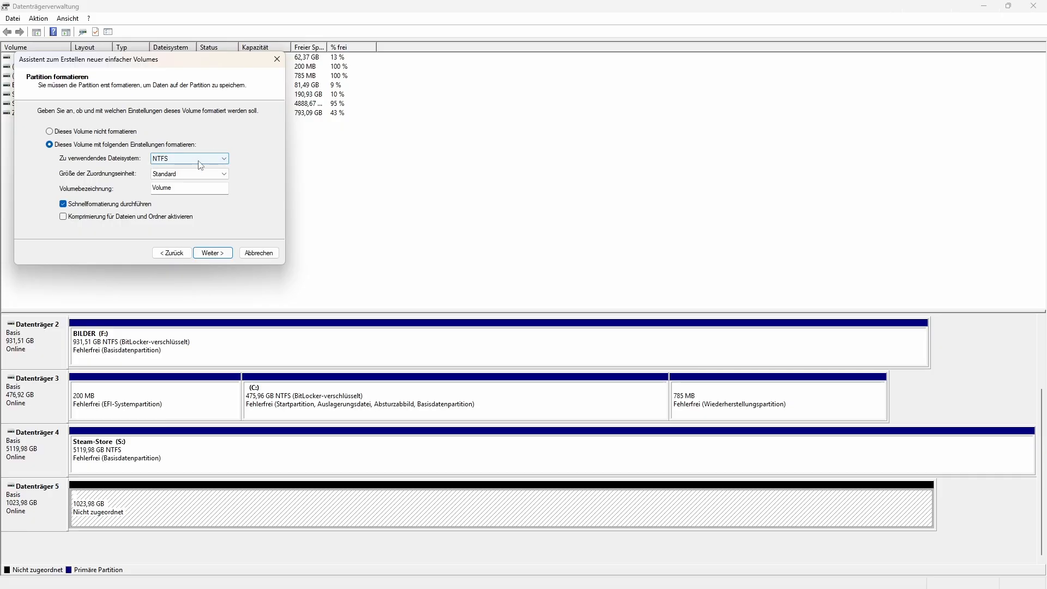
Label the volume Steam-Library, keep NTFS with standard allocation size and quick format, and complete the wizard.
click(167, 187)
drag(167, 187, 140, 195)
text(Steam-Library)
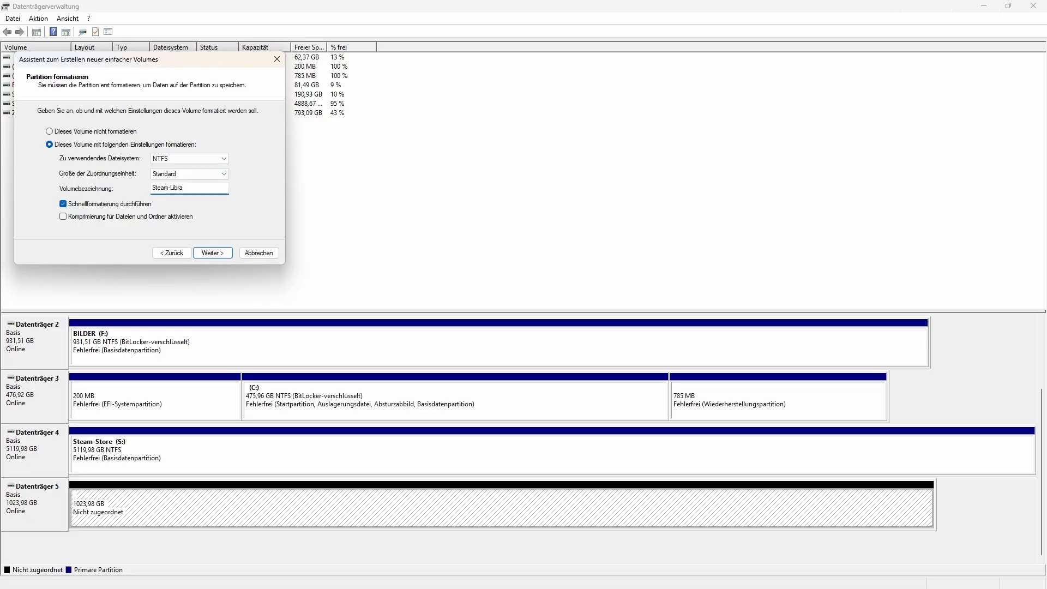
click(222, 254)
click(213, 253)
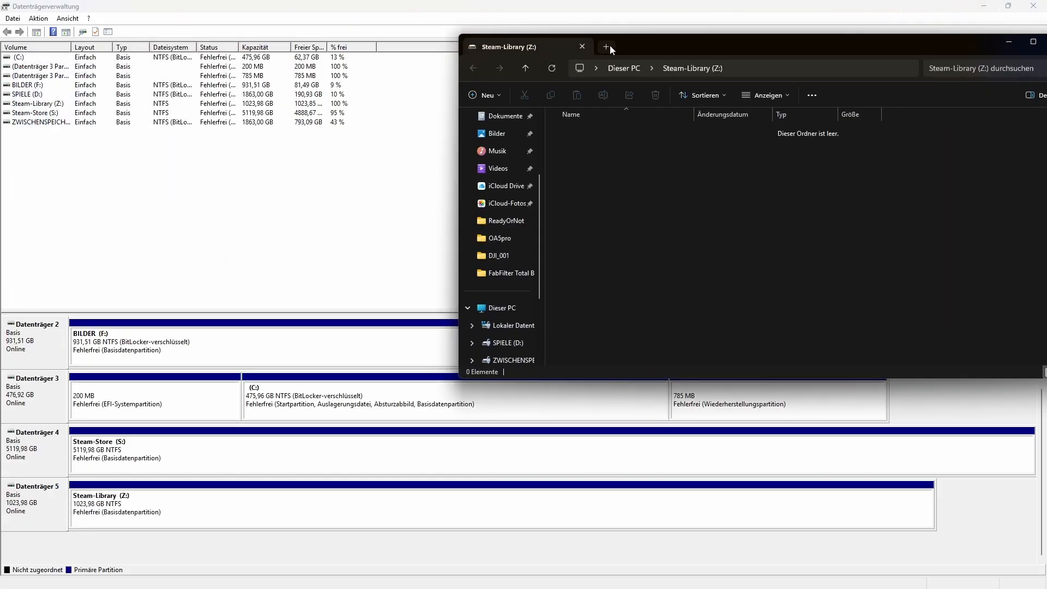
Check the new Steam-Library (Z:) drive under Dieser PC in a maximized Explorer window, and close it.
drag(610, 44, 657, 2)
click(42, 378)
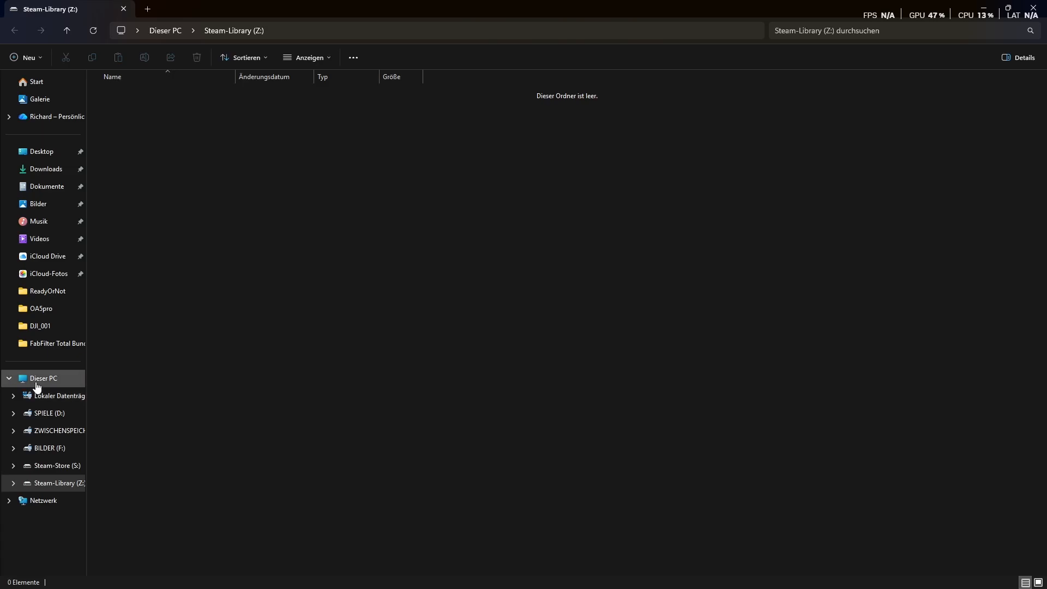
click(326, 305)
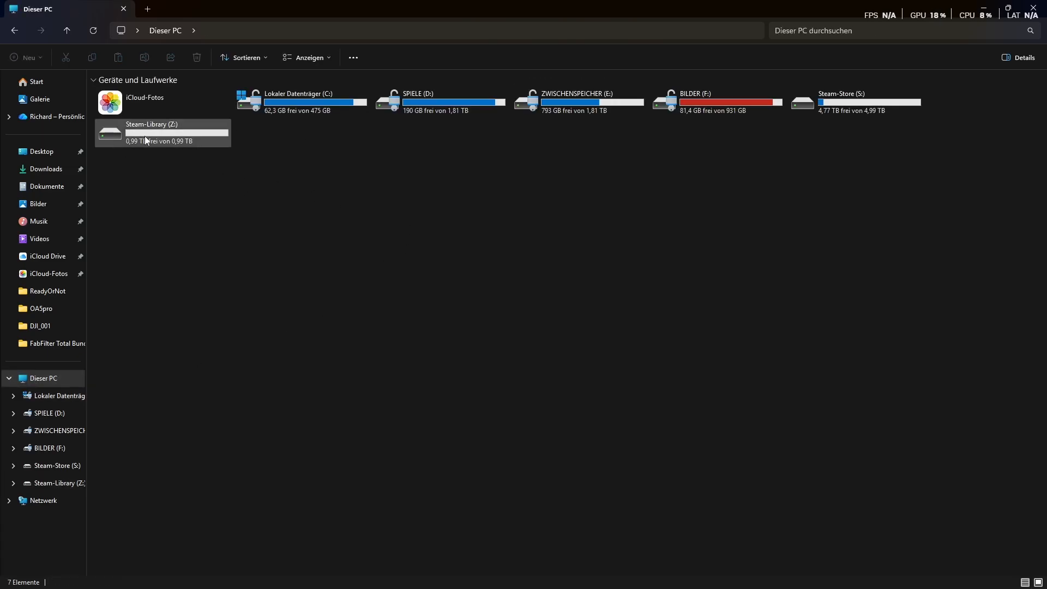
click(1041, 8)
Find and open Steam, and display the Speicherplatz section of its settings.
key(super)
text(steam)
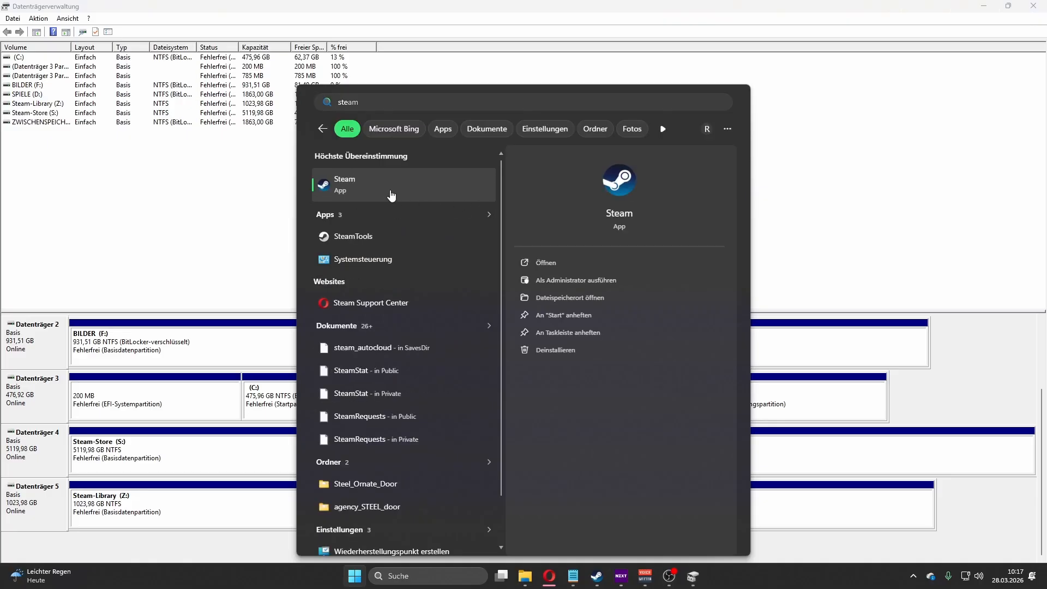
click(391, 196)
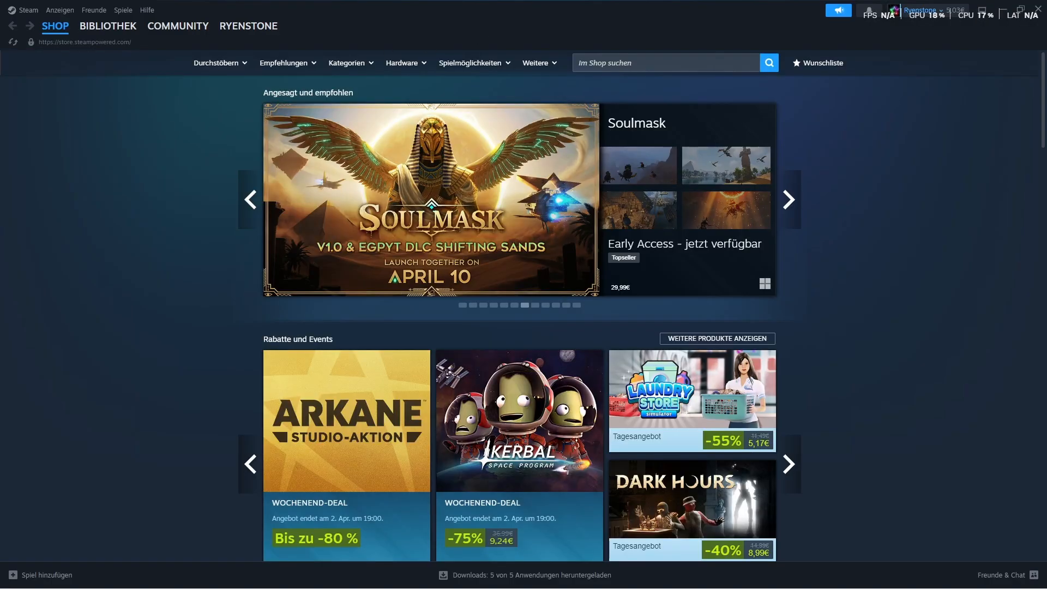
click(24, 9)
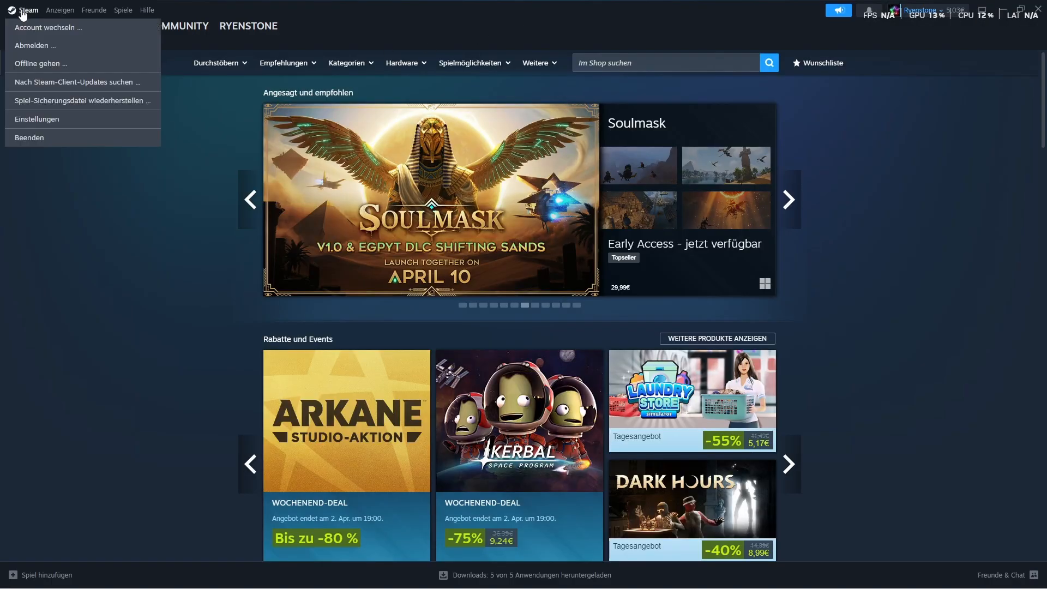
click(47, 117)
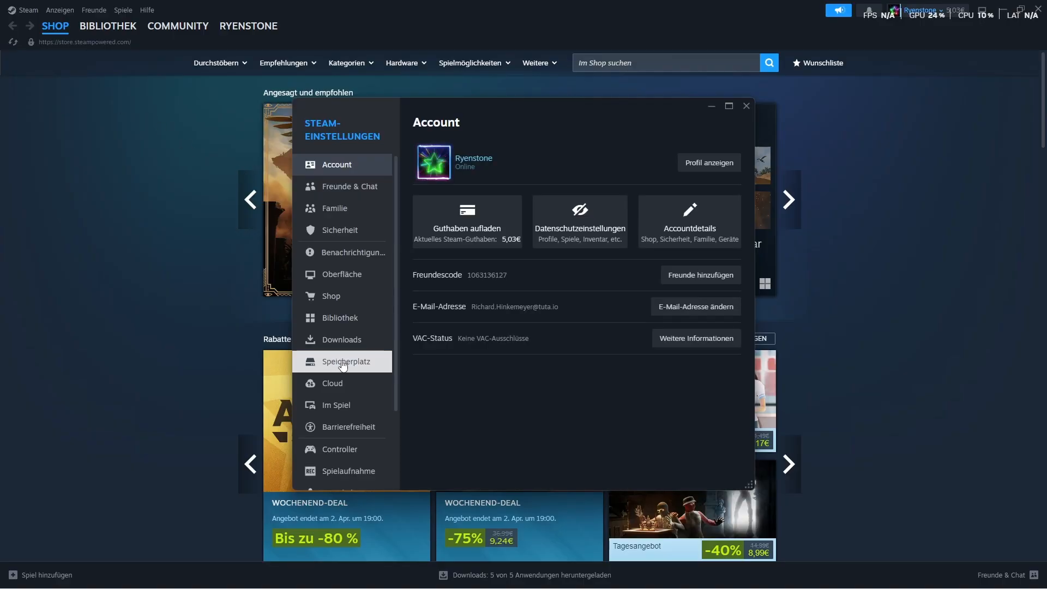
click(343, 362)
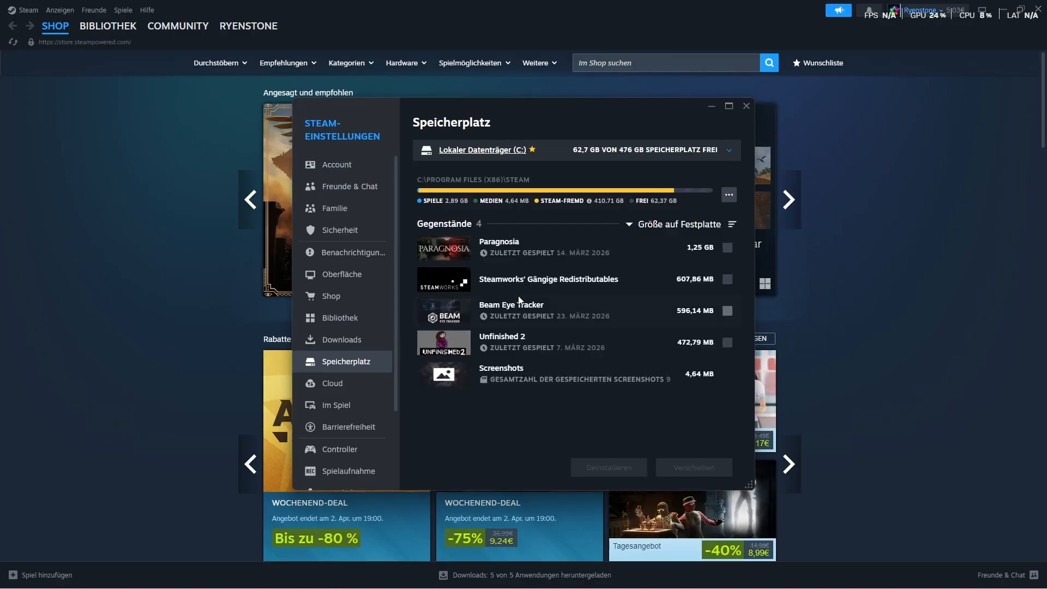
Preview adding drive Z: as a new Steam library folder, cancel the addition, and close the Steam settings.
click(537, 153)
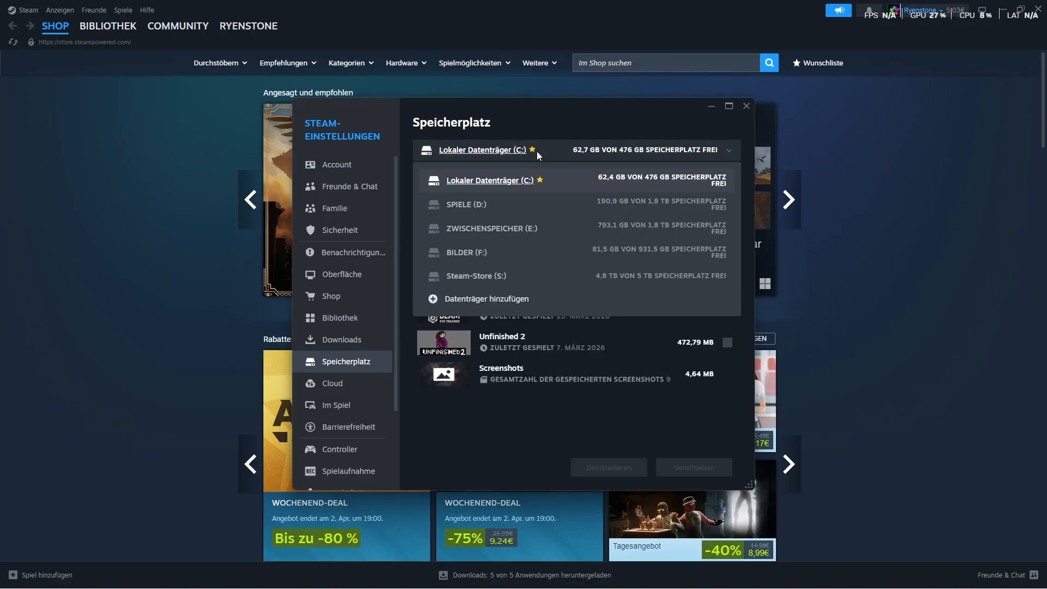
click(487, 299)
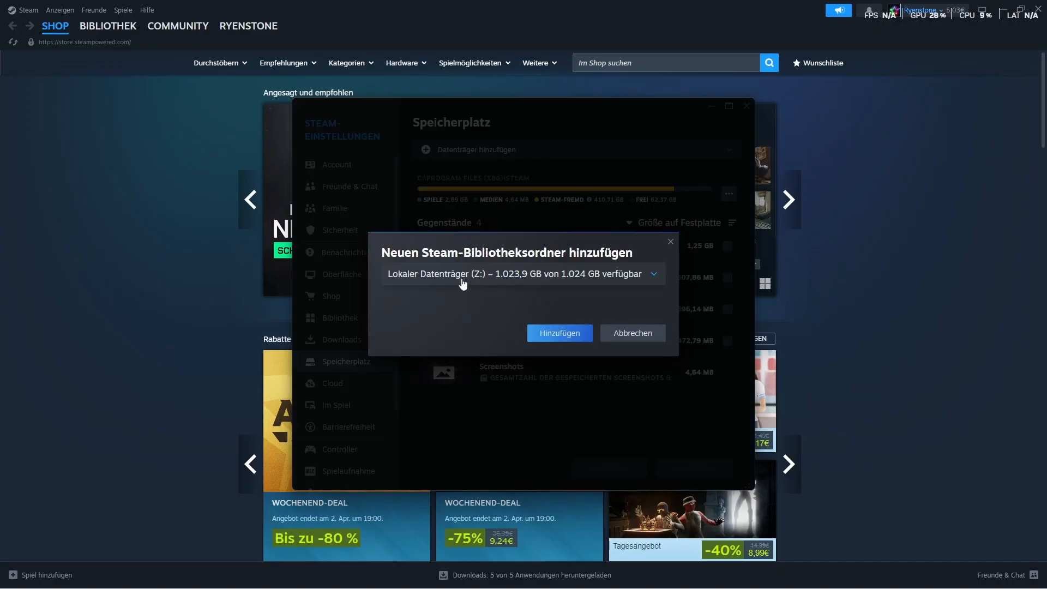
click(463, 282)
click(467, 273)
click(643, 334)
click(745, 106)
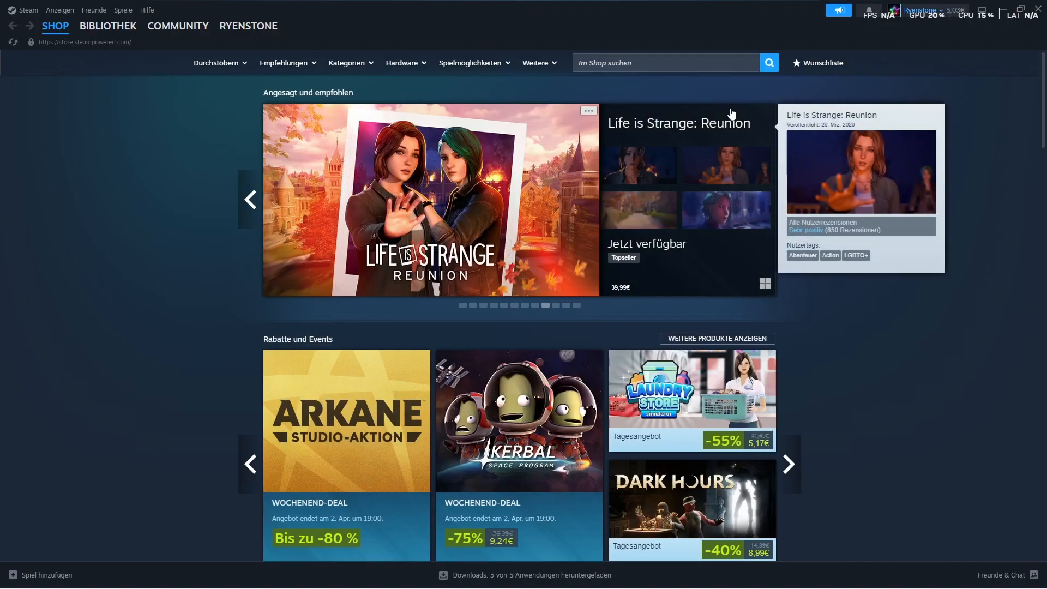